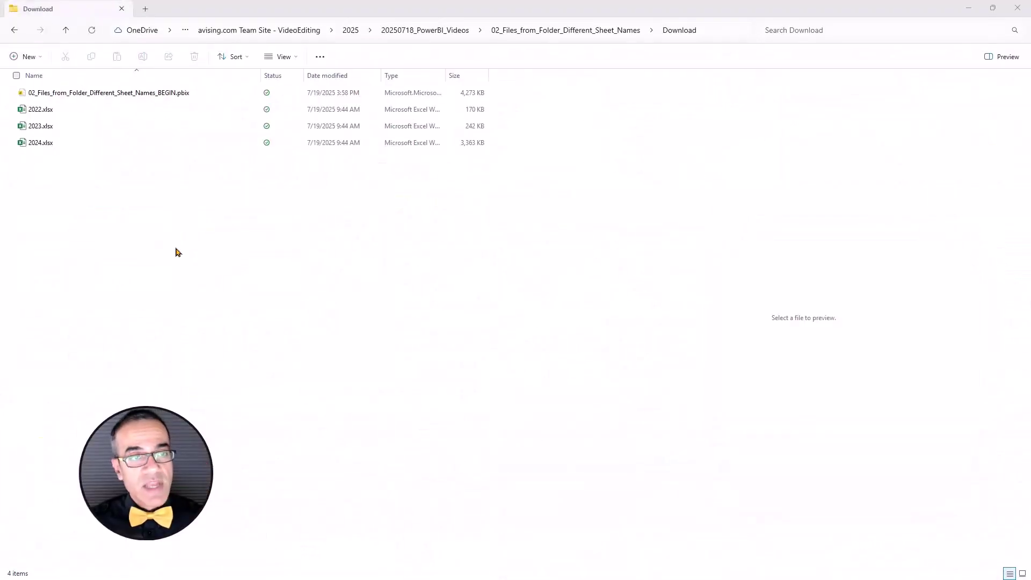
Step: Preview the 2022.xlsx and 2023.xlsx sales data in File Explorer's Preview pane
click(44, 110)
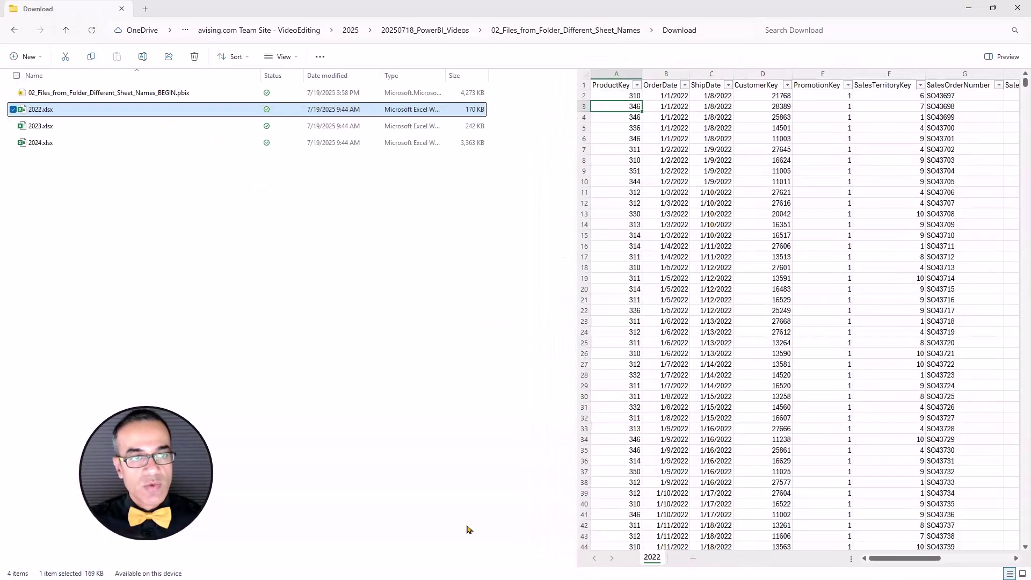
click(85, 127)
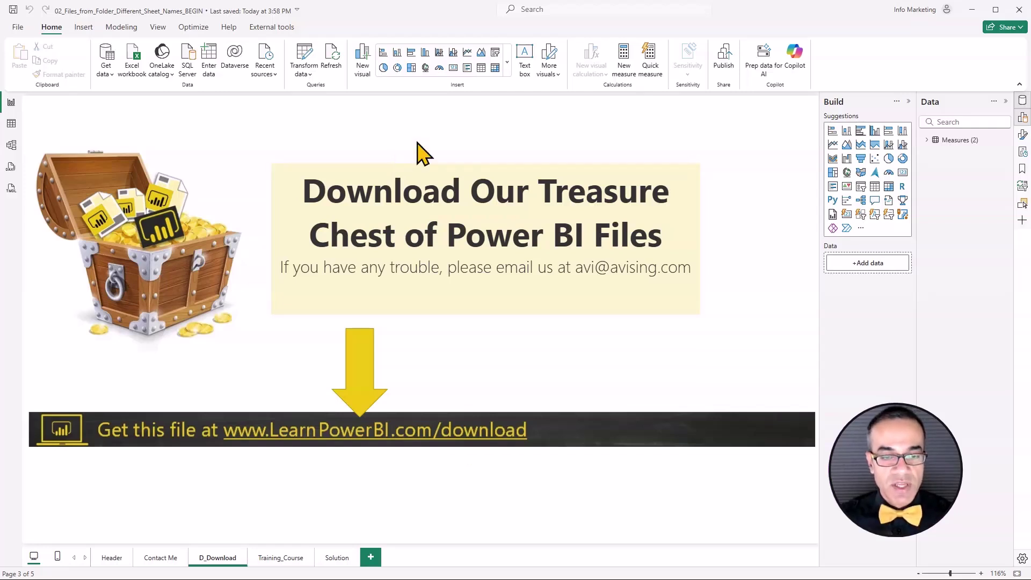
Step: Delete the existing Download query in the Power Query editor
click(307, 63)
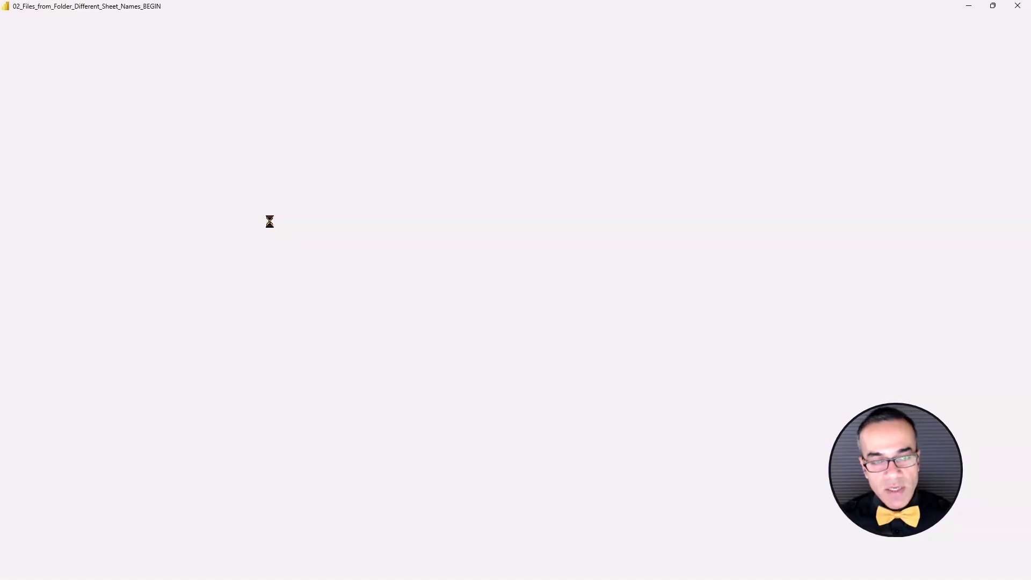
click(38, 133)
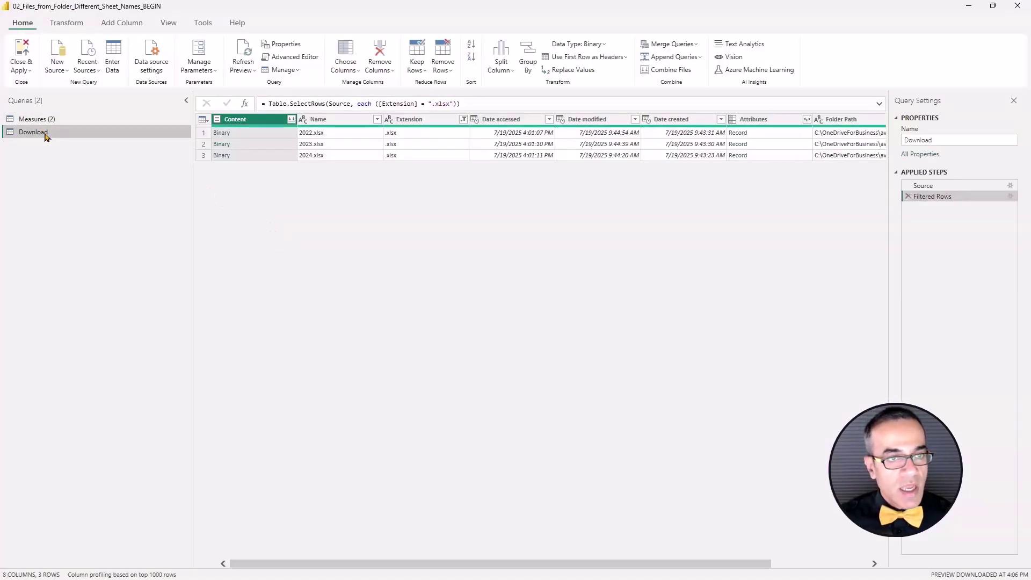
right_click(44, 133)
click(79, 167)
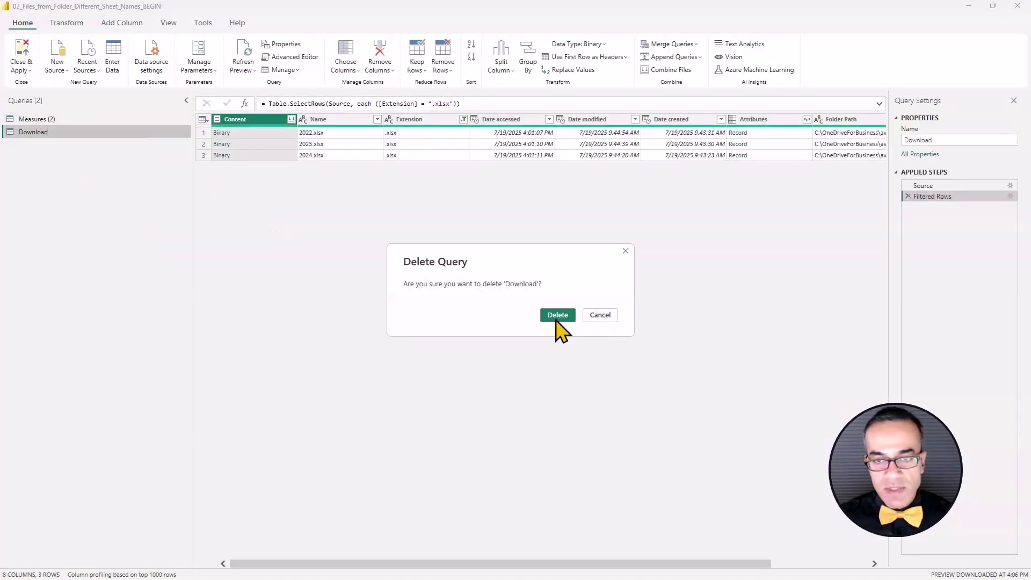
click(556, 314)
Step: Create a new Folder source from the pasted Download folder path and load its file list
click(58, 67)
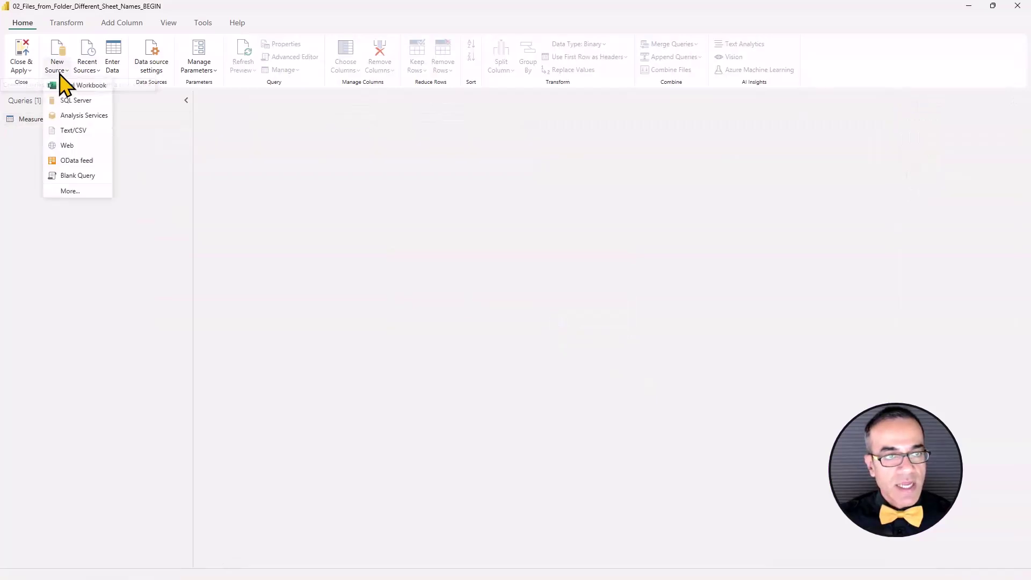
click(72, 190)
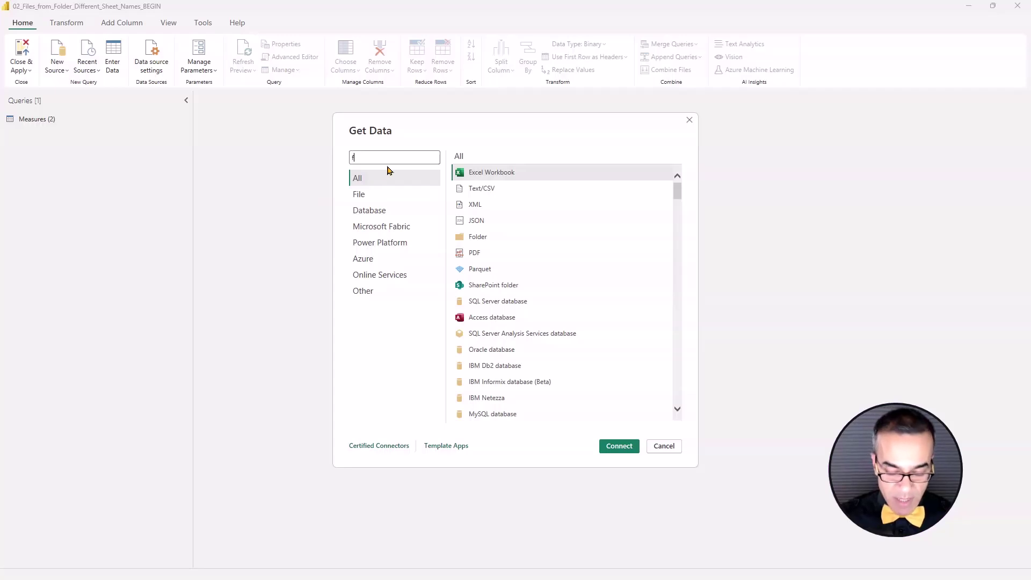
text(older)
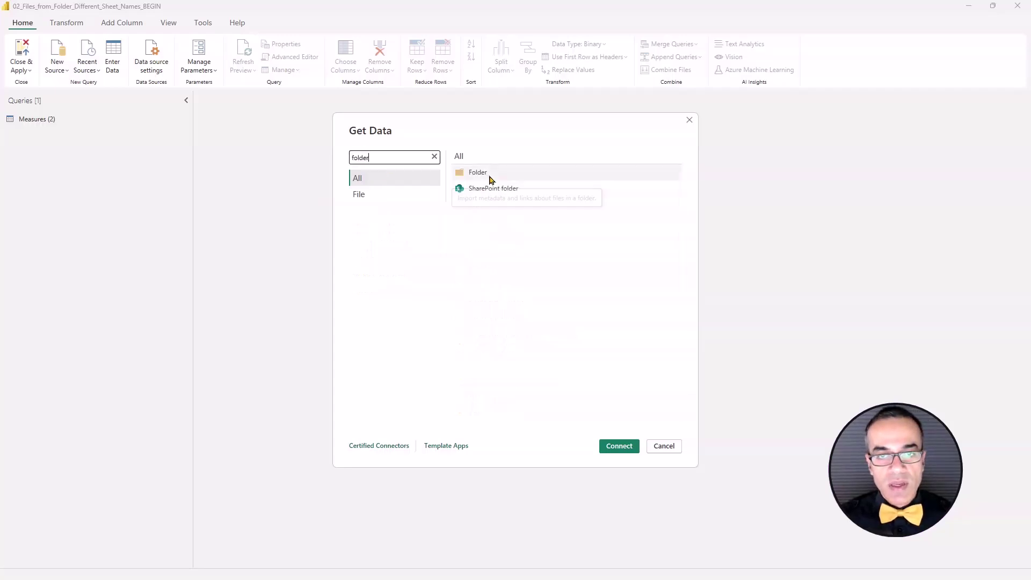
double_click(488, 175)
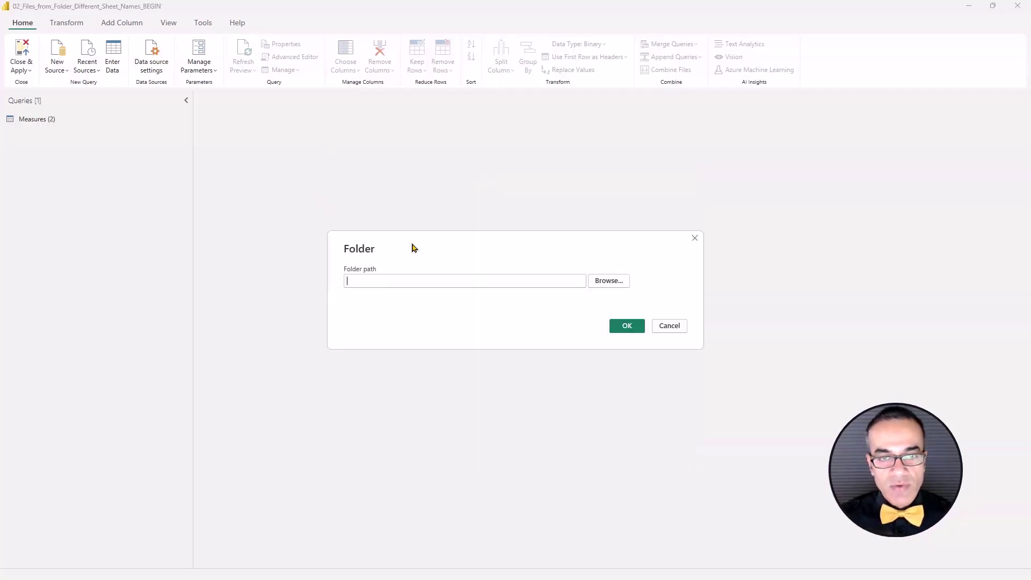
key(ctrl+v)
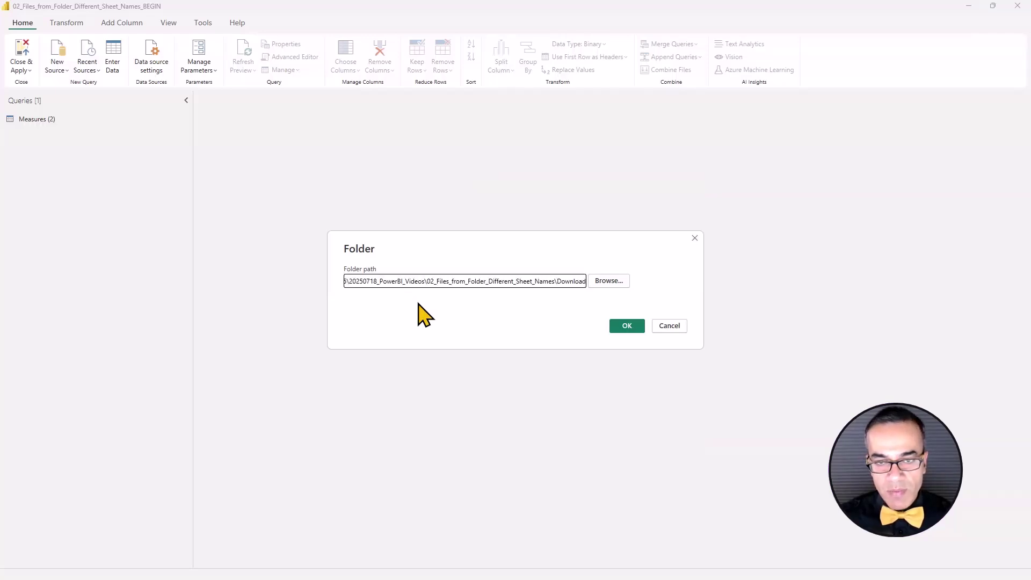
click(627, 327)
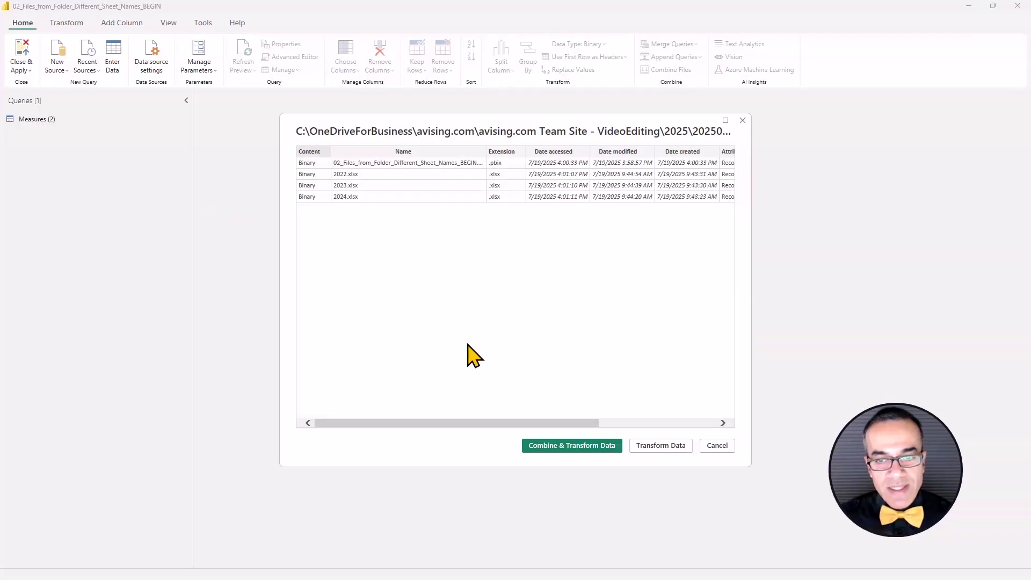
click(666, 449)
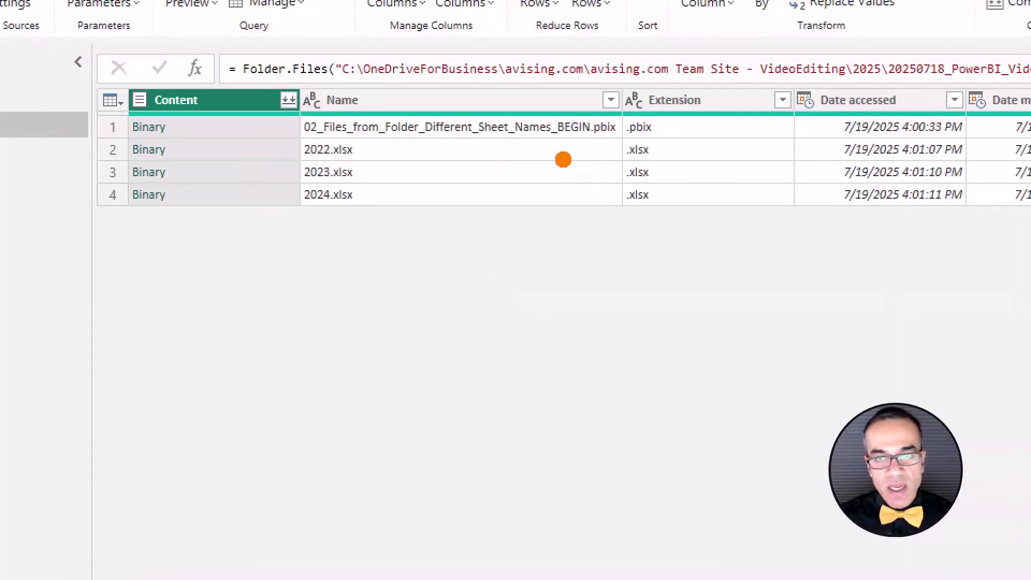
Step: Filter the Extension column to exclude .pbix, keeping only the .xlsx workbooks
drag(561, 157, 552, 211)
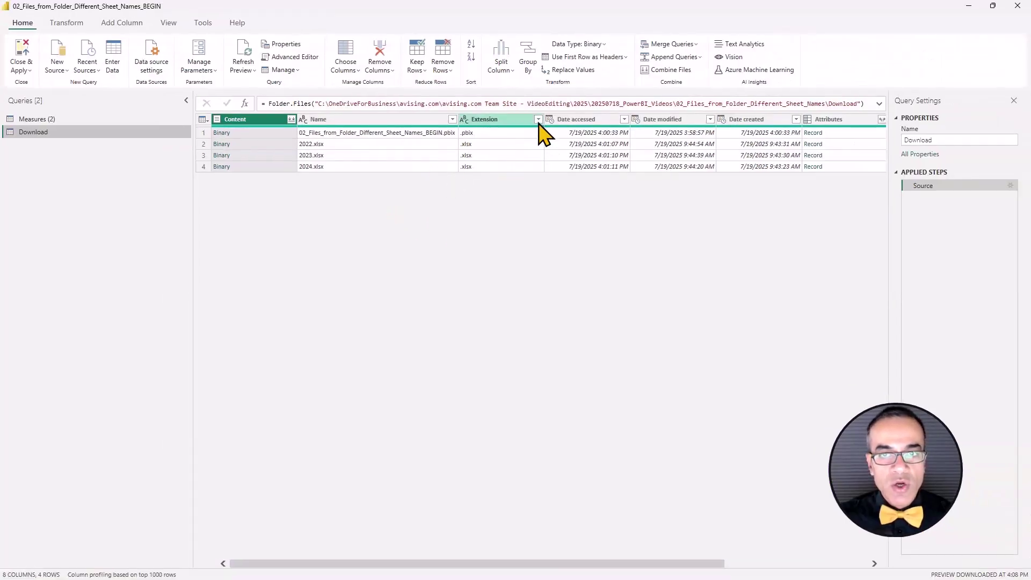
click(539, 121)
click(389, 245)
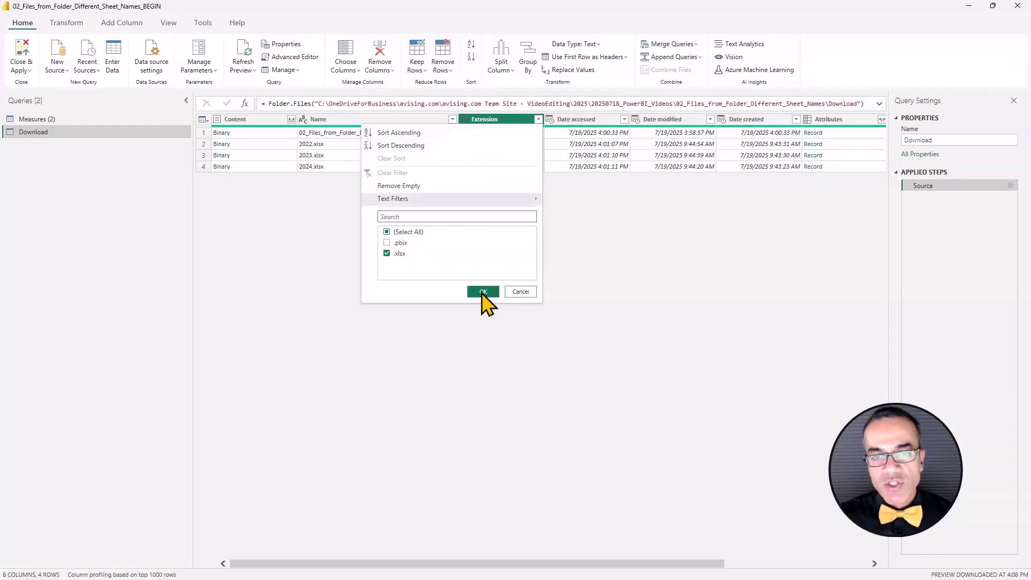
click(482, 293)
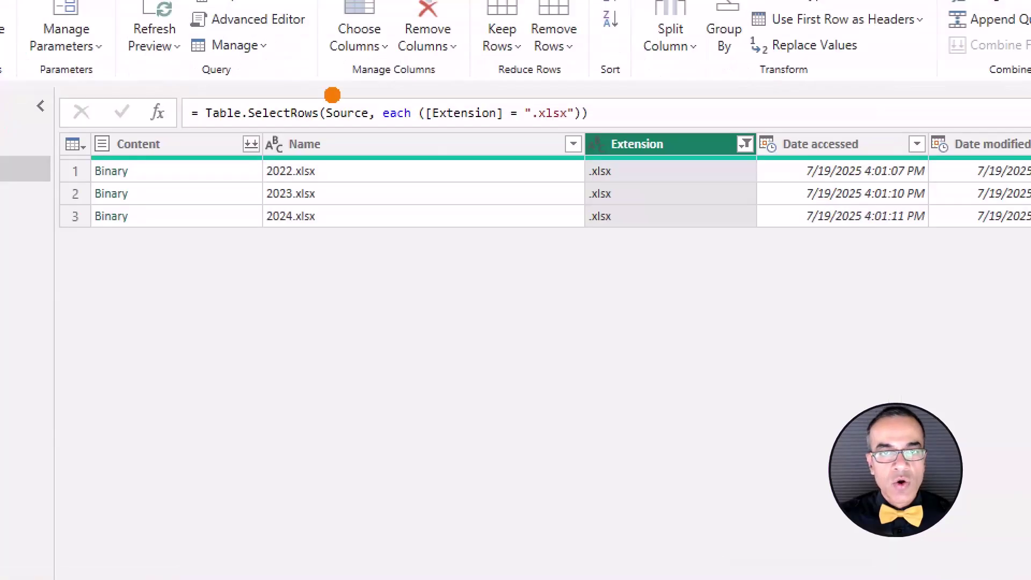
drag(414, 142, 373, 147)
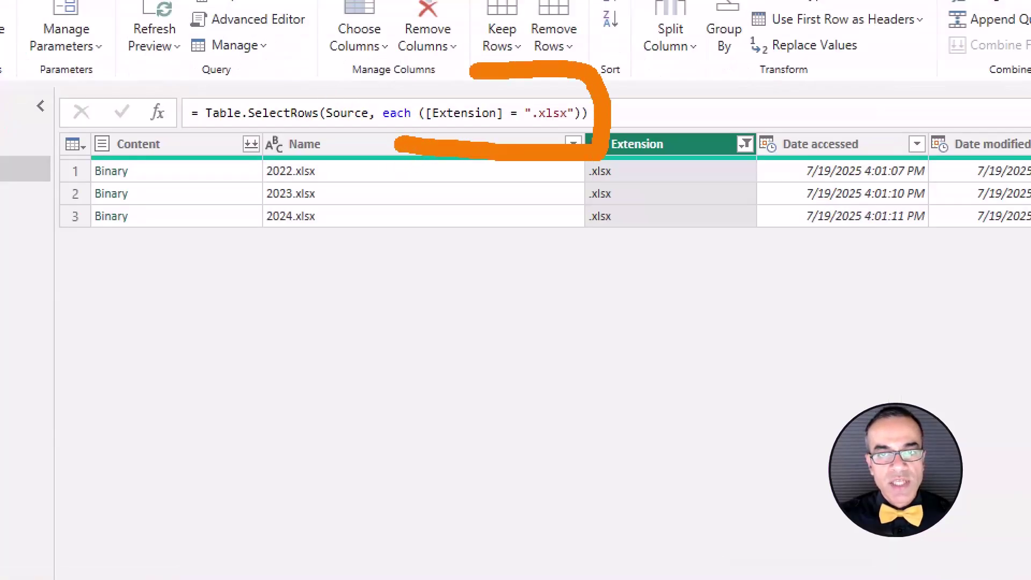
key(Escape)
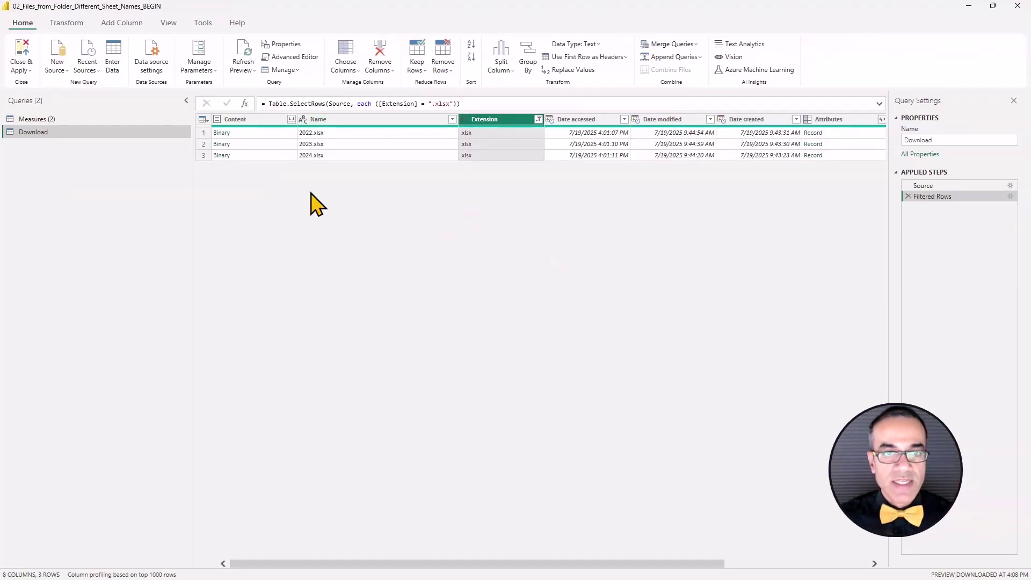
Step: Remove all columns except Name and Content
click(366, 121)
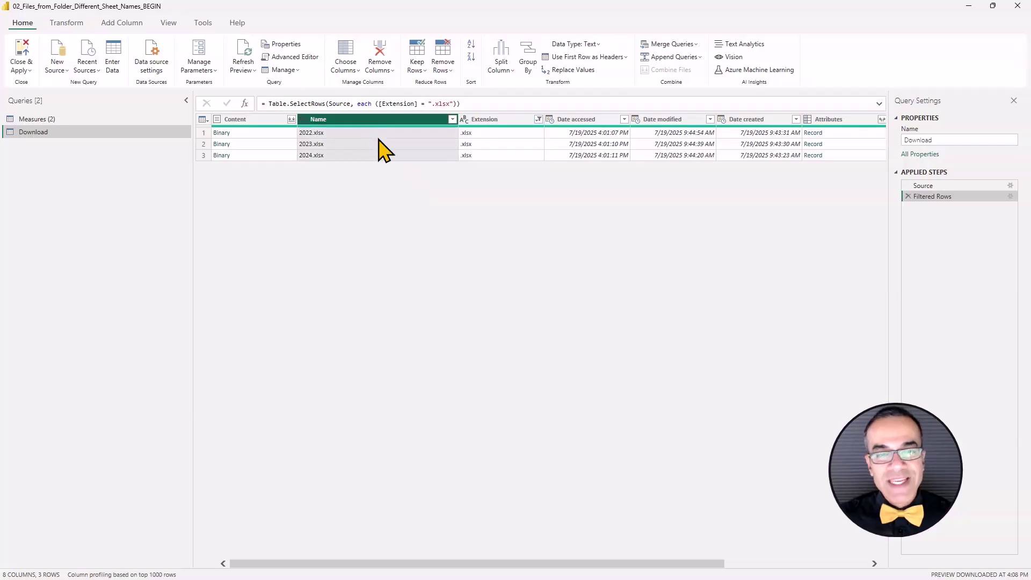
ctrl+click(265, 121)
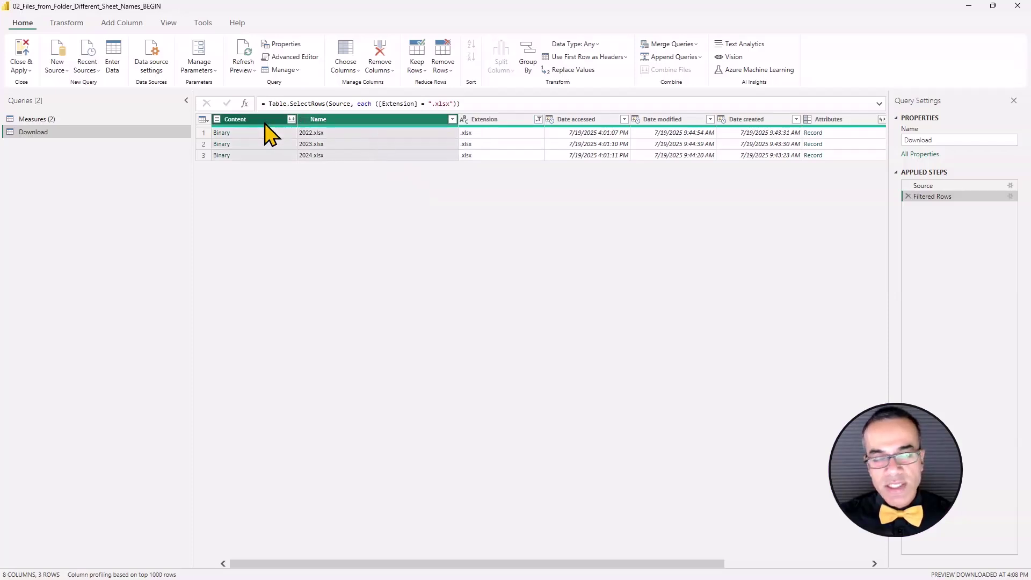
right_click(264, 125)
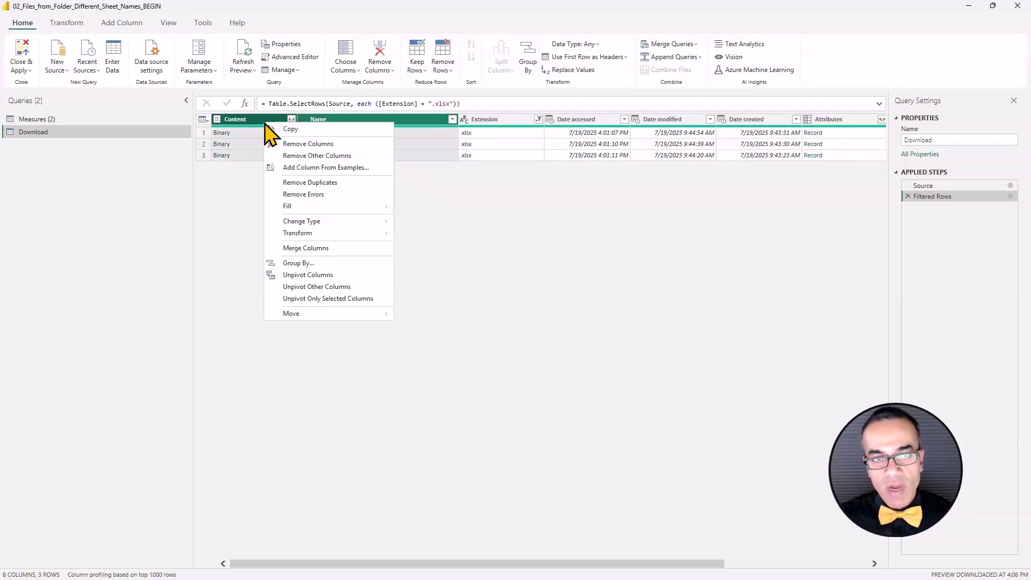
click(310, 156)
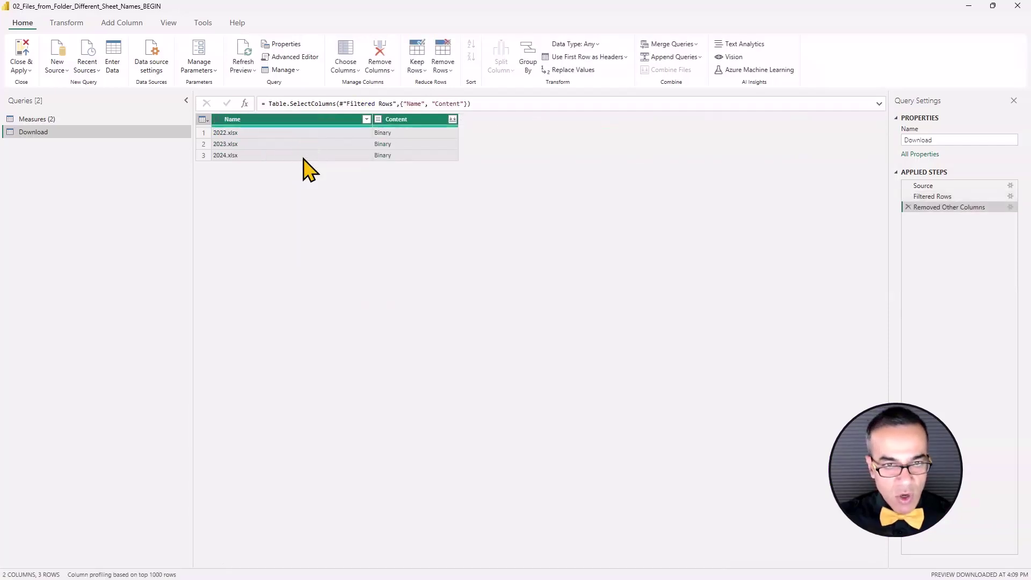
Step: Combine the Content files, using the first file's _2022 sheet as the sample
click(453, 122)
click(452, 121)
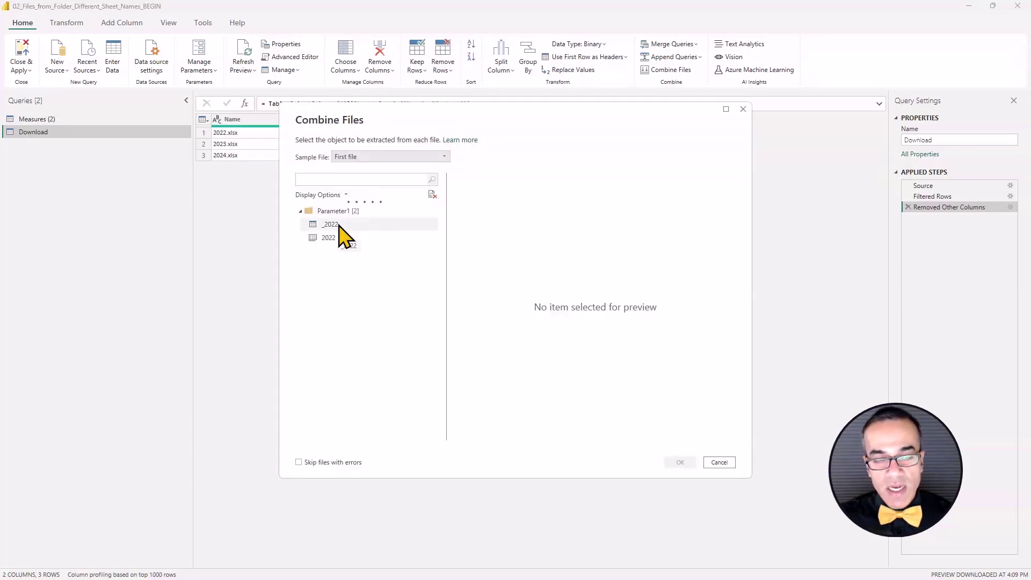
click(339, 226)
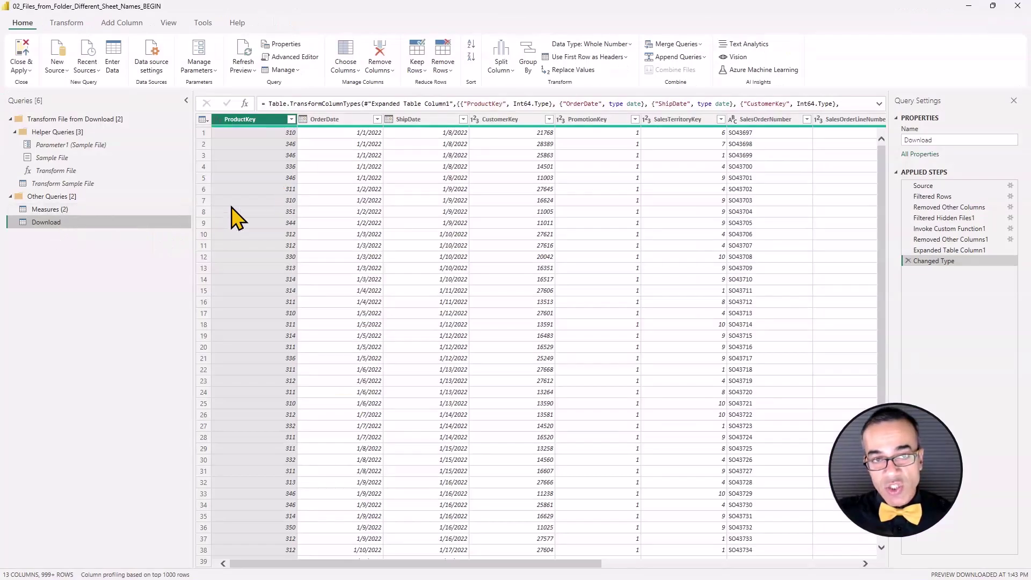
Step: Browse the Transform File helper queries, then inspect Download's Invoke Custom Function1 step
click(95, 125)
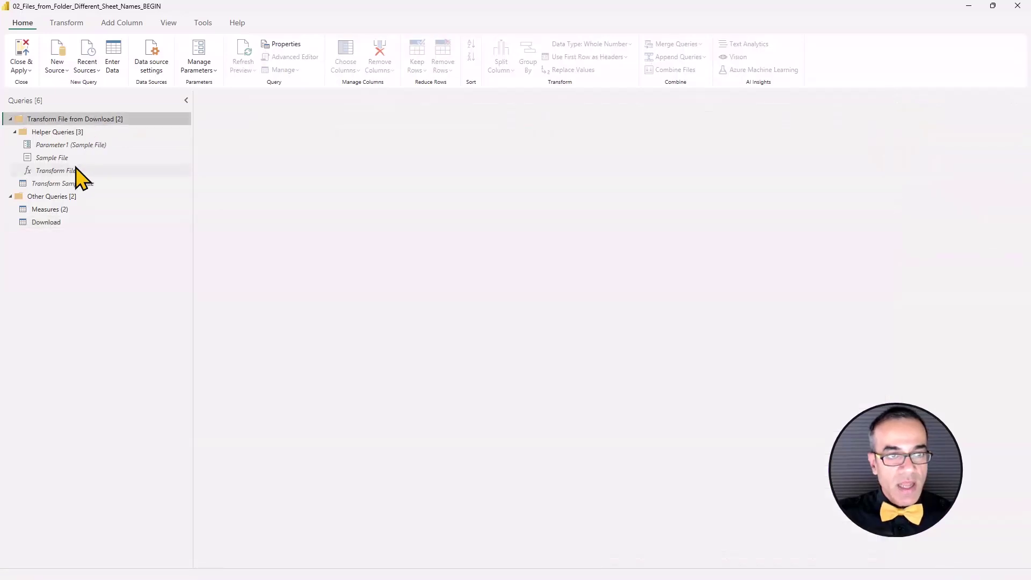
click(66, 182)
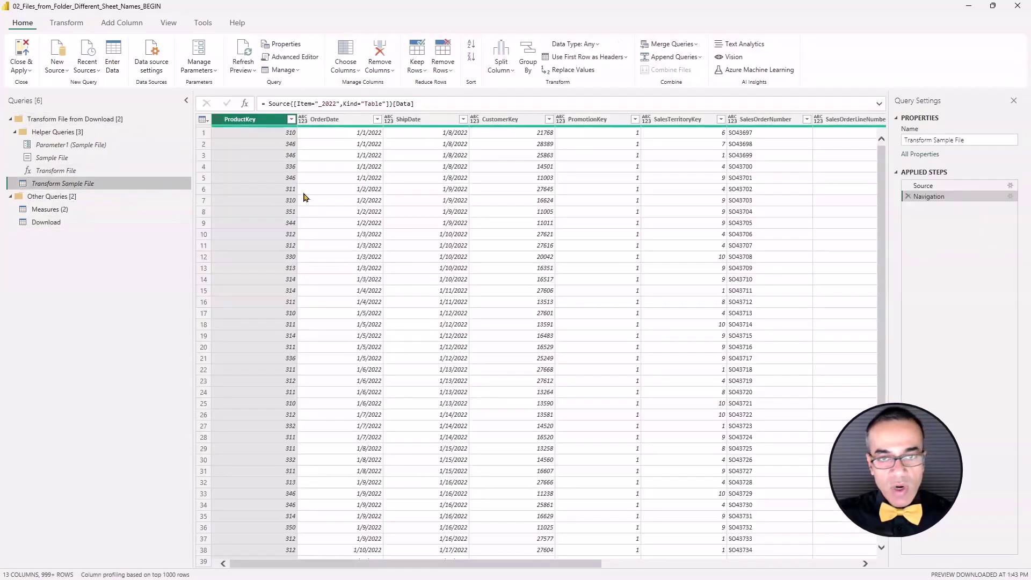
click(58, 229)
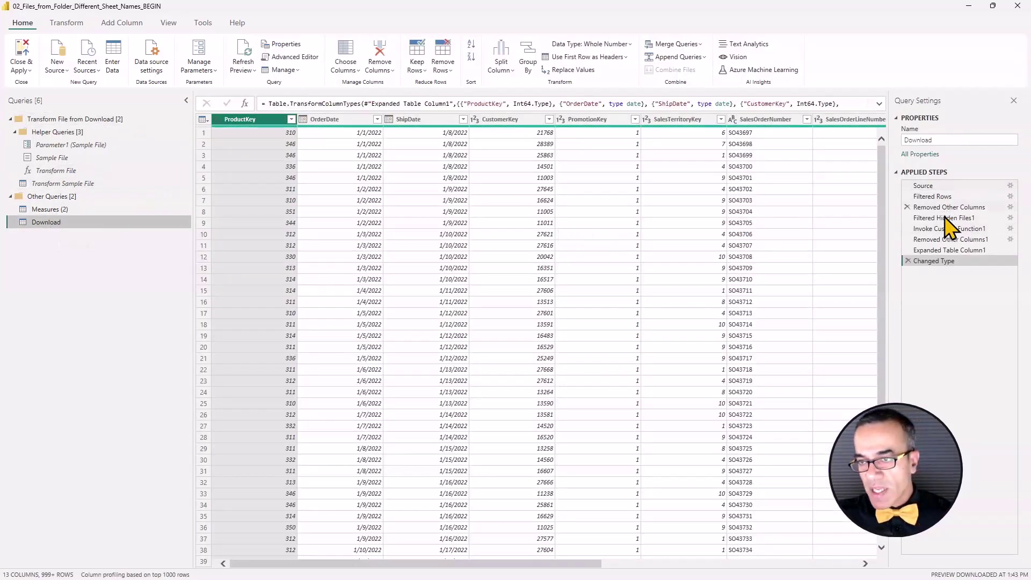
click(949, 230)
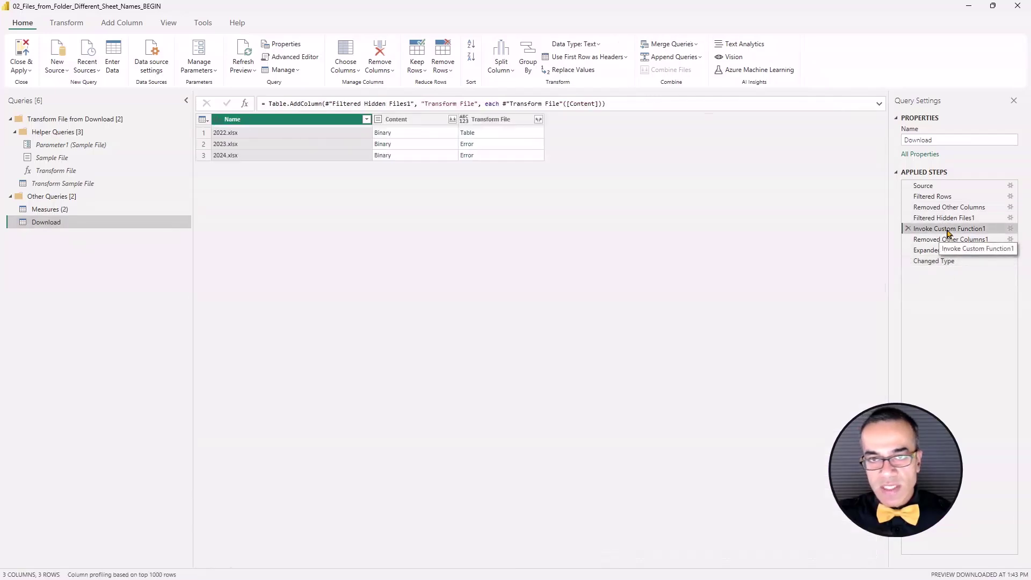
Step: Apply the query changes, review the 'key didn't match any rows' errors, and close the dialog
click(24, 61)
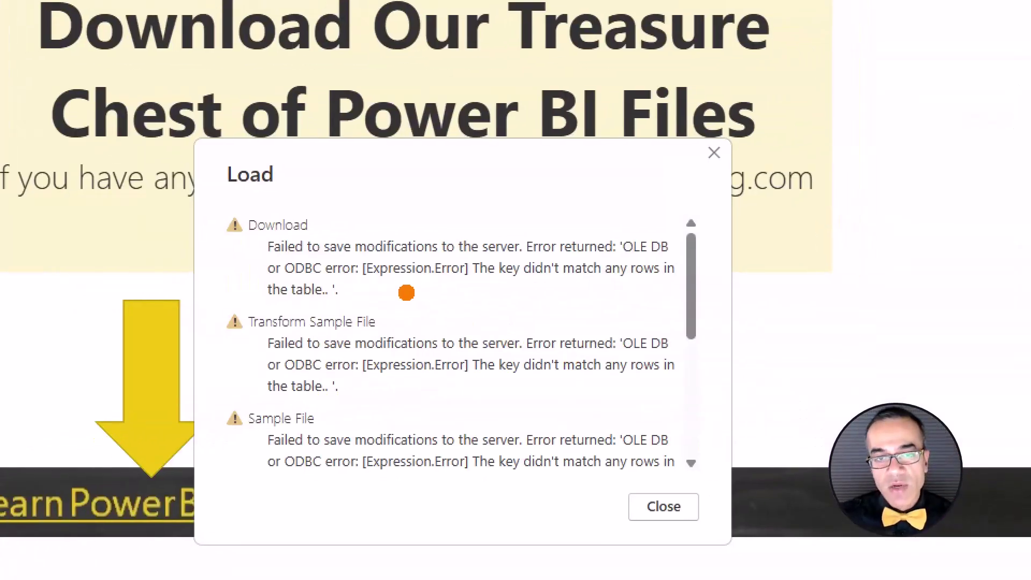
drag(476, 289, 662, 290)
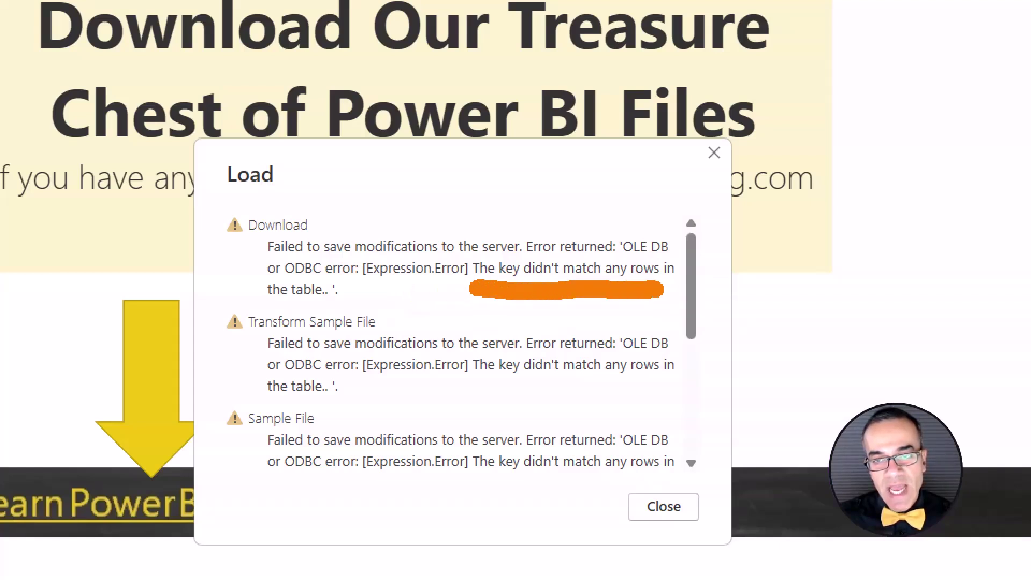
drag(284, 307, 360, 312)
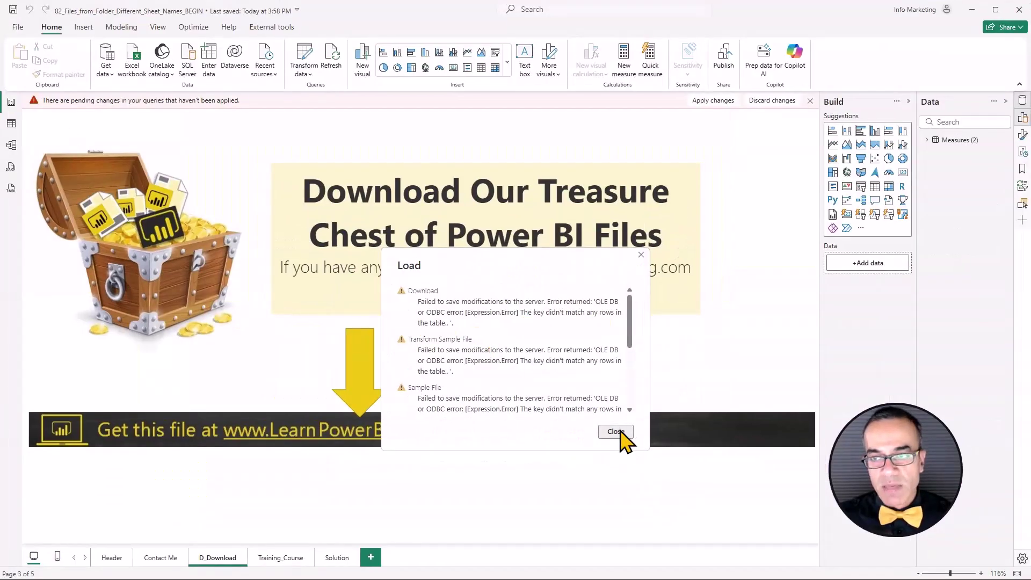
click(616, 433)
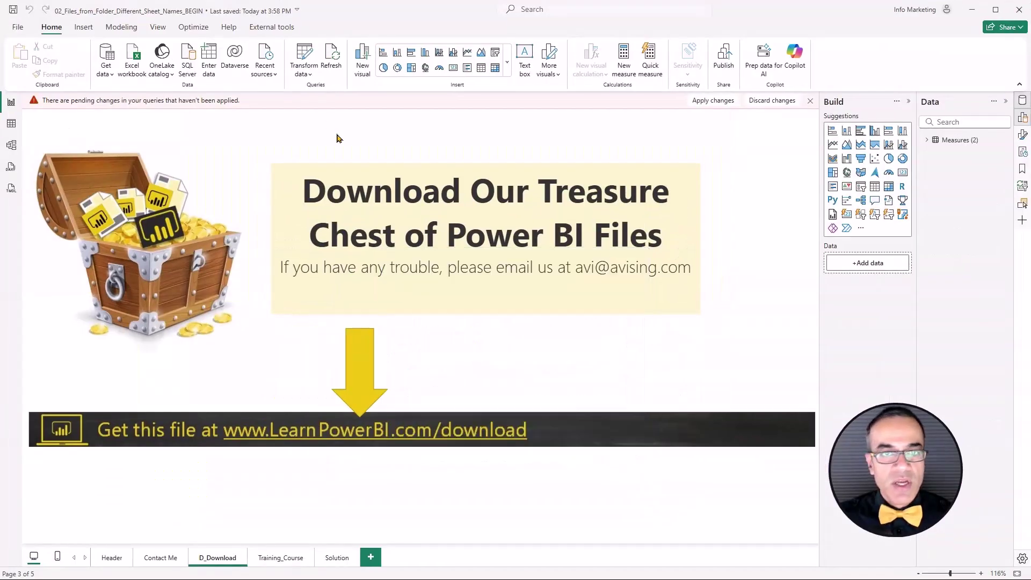
Step: Reopen the query editor and keep only the error rows of the Download query
click(304, 61)
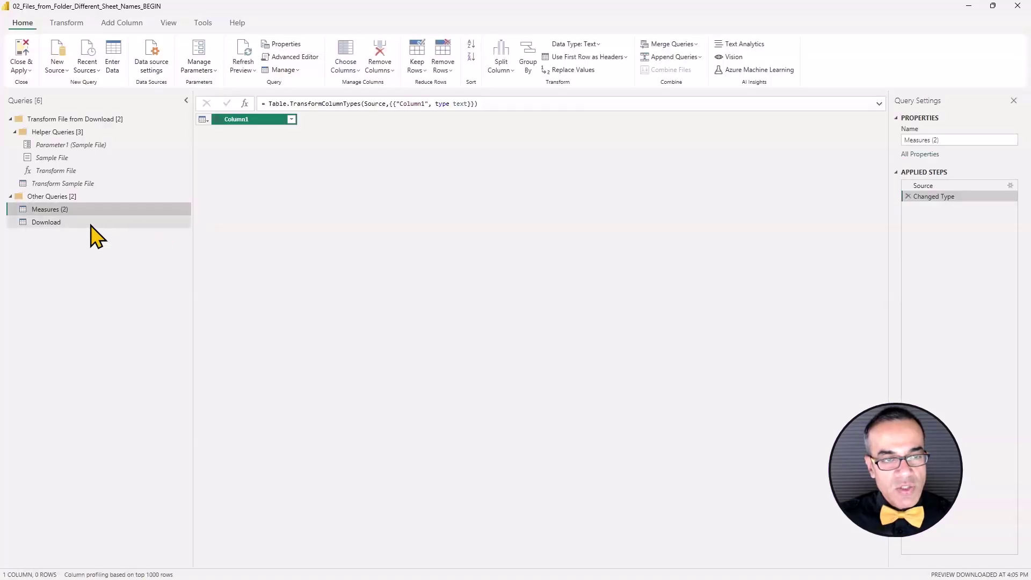
click(91, 223)
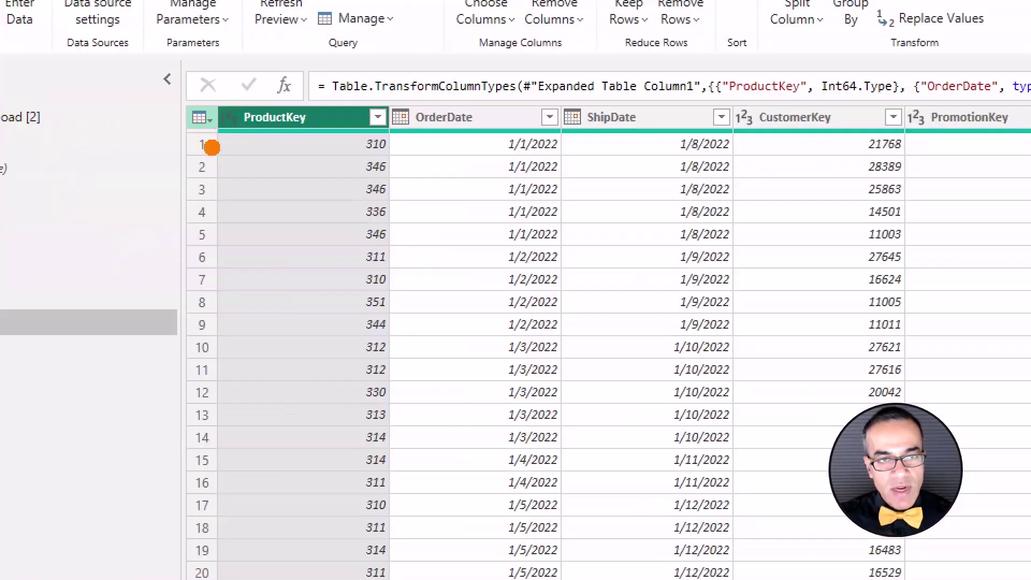
click(205, 119)
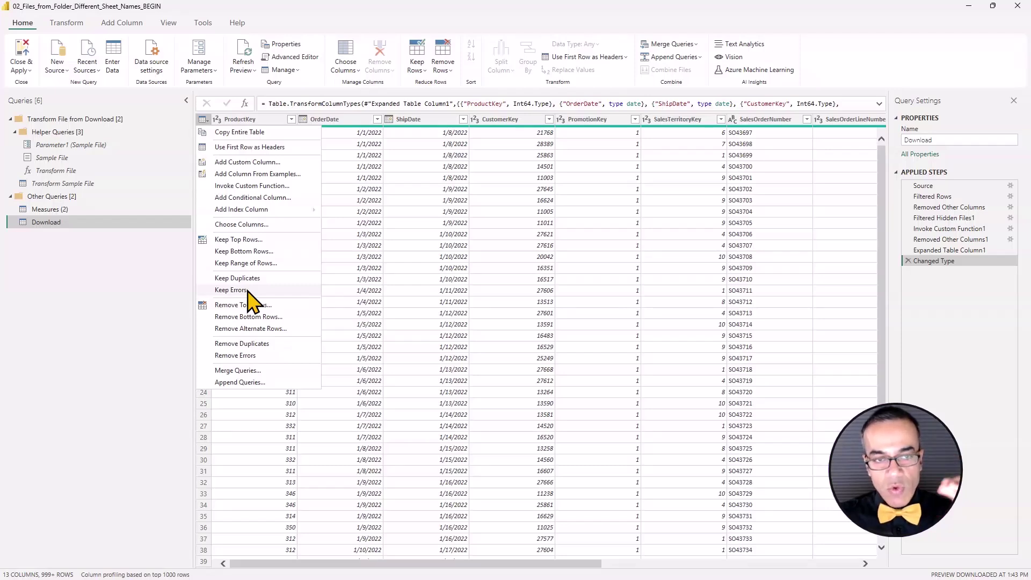
click(248, 291)
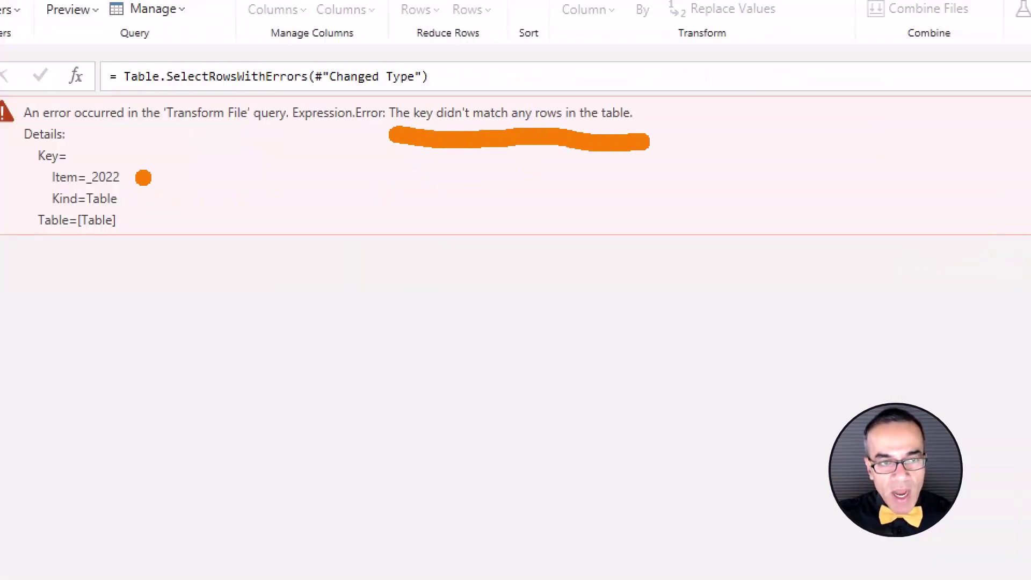
click(140, 176)
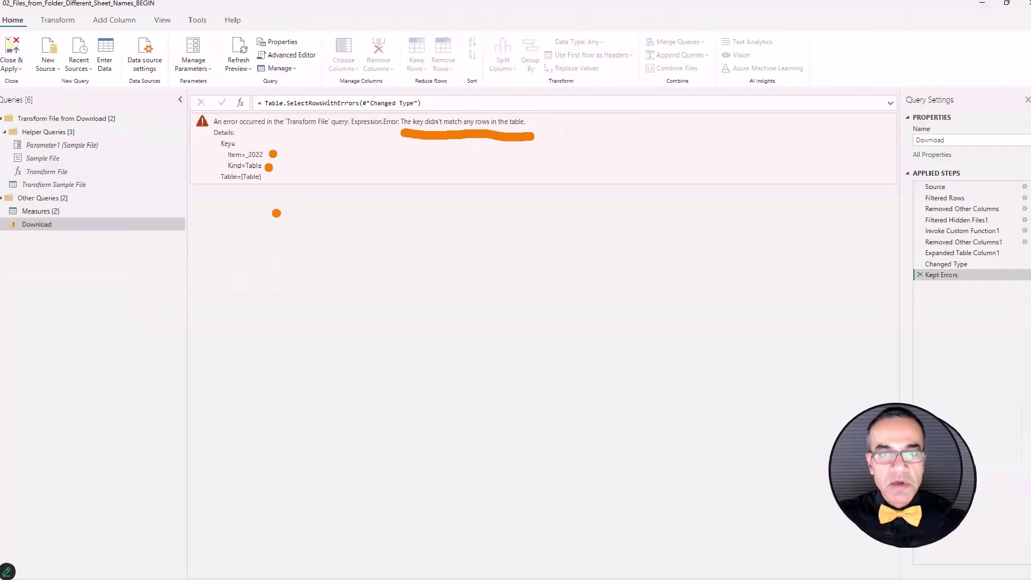
Step: Delete the Kept Errors step from the Download query
click(908, 271)
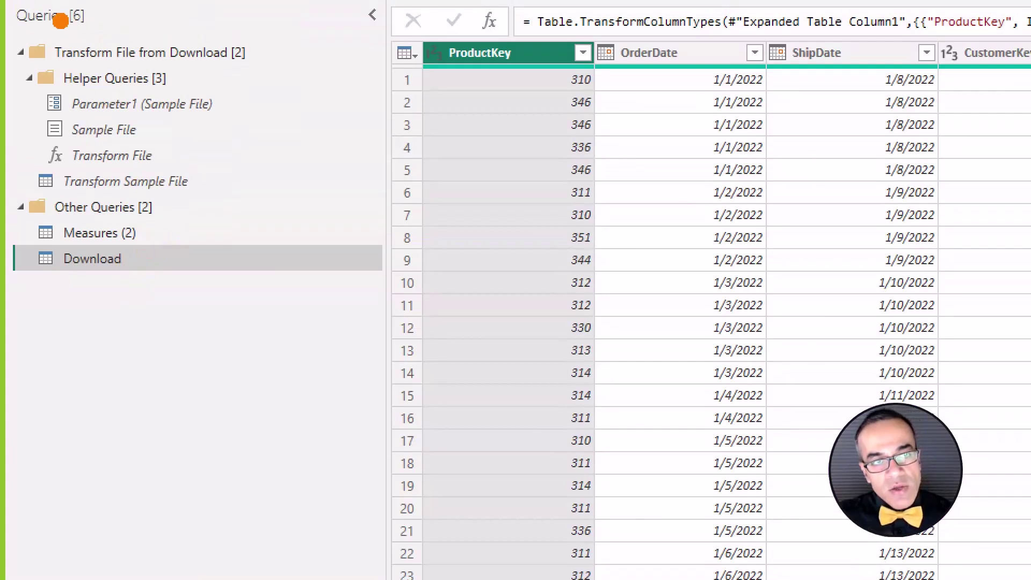
mouse_move(9, 23)
mouse_down()
mouse_move(297, 161)
mouse_move(16, 213)
mouse_move(3, 96)
mouse_up()
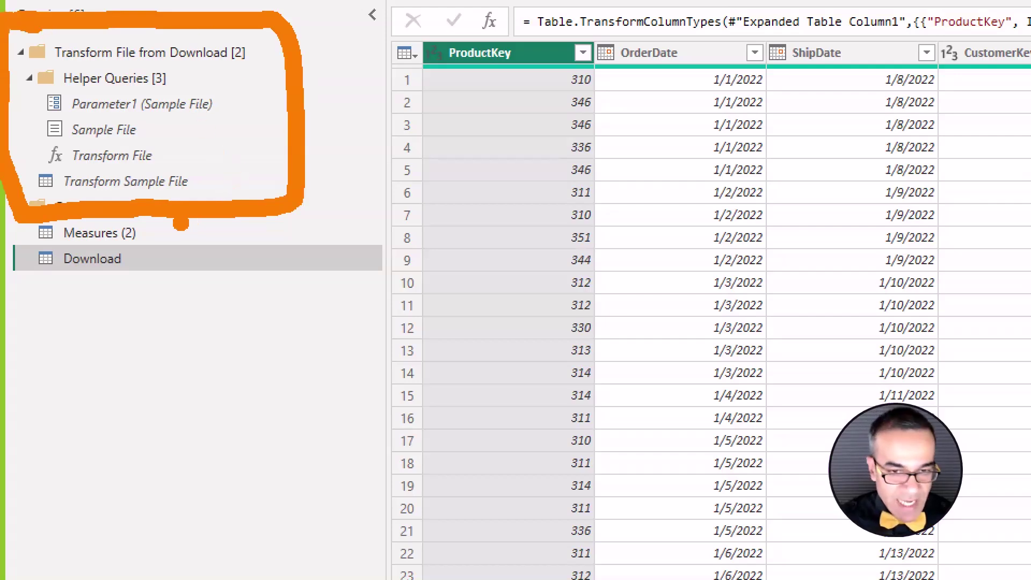
key(Escape)
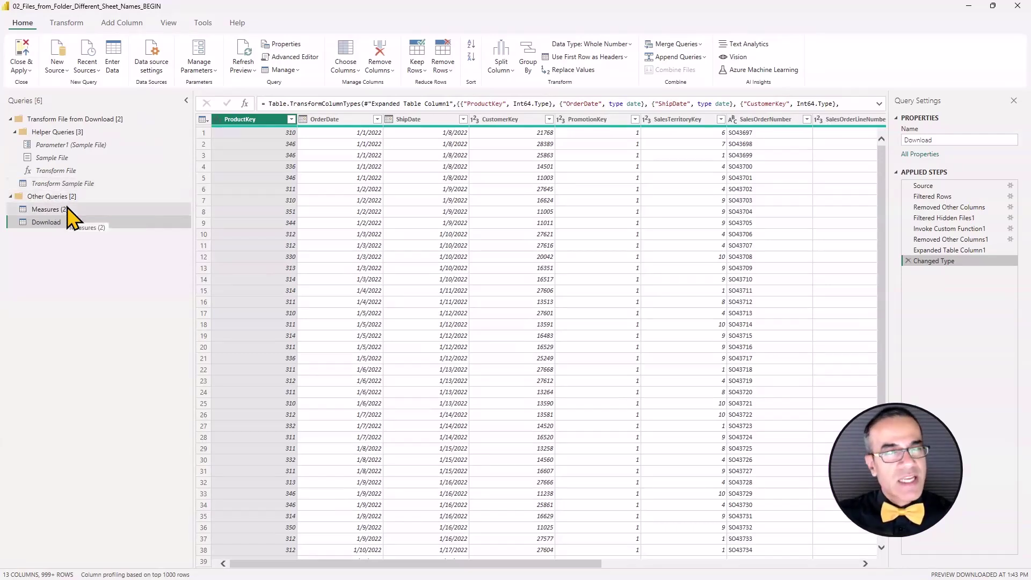
drag(68, 206, 87, 214)
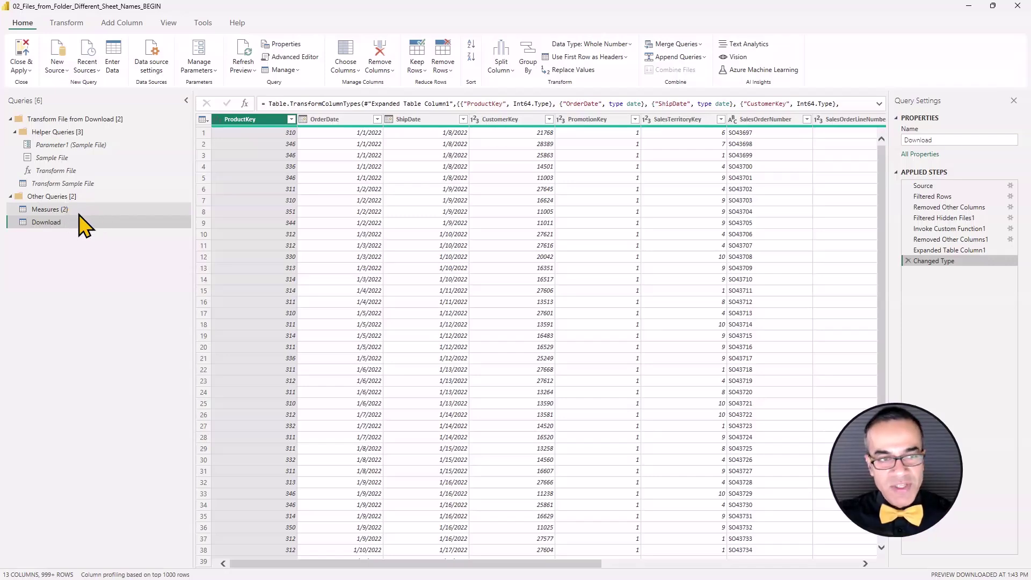
key(ctrl+1)
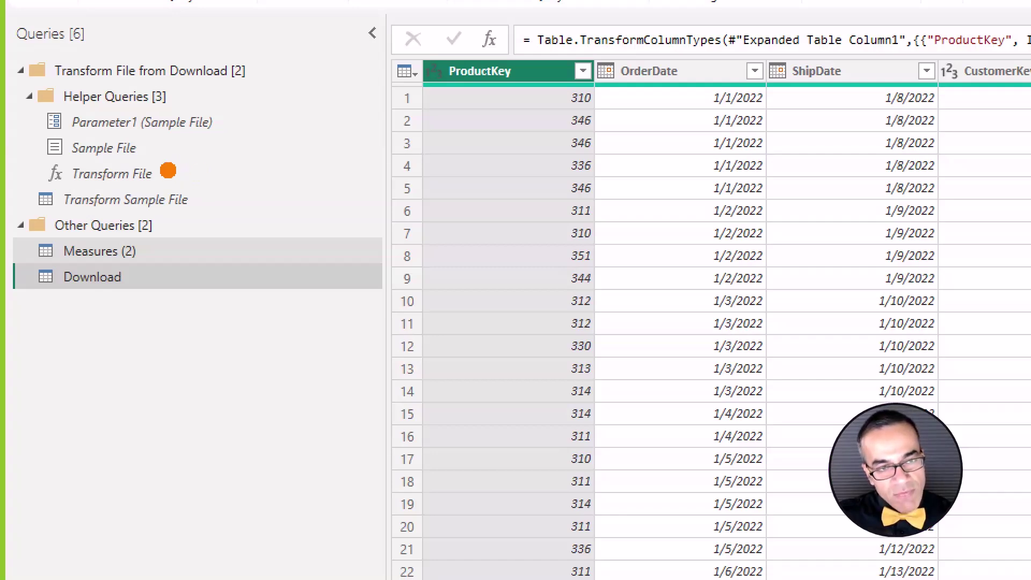
drag(167, 172, 290, 152)
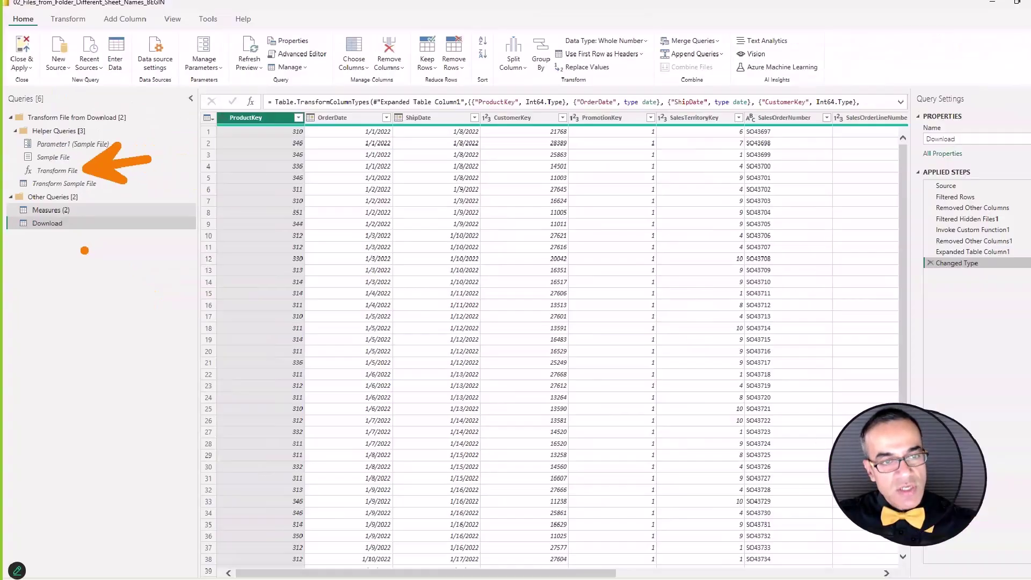
key(Escape)
Step: Inspect the Download query's Invoke Custom Function1 step
click(947, 229)
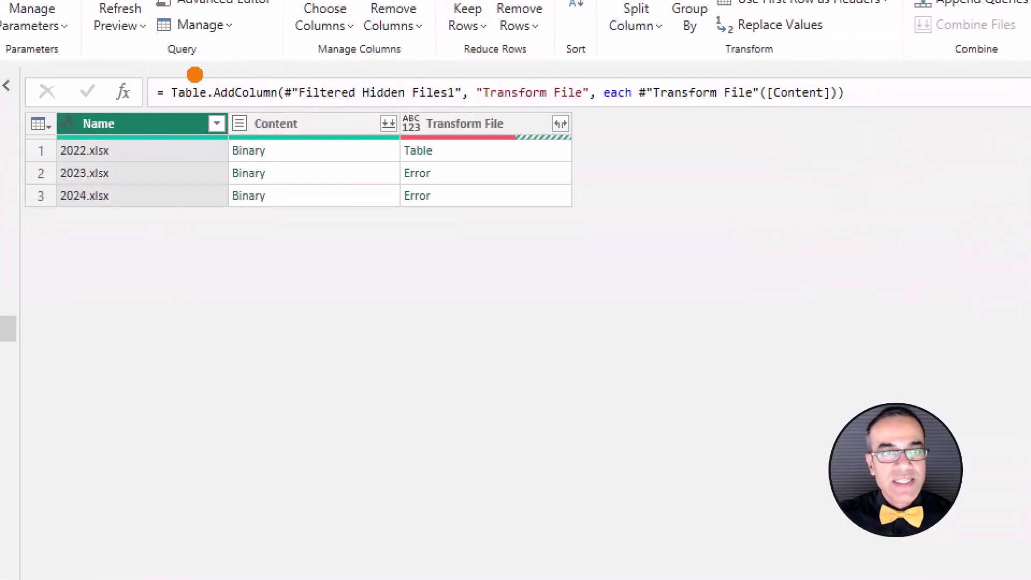
drag(150, 92, 835, 91)
drag(871, 127, 889, 129)
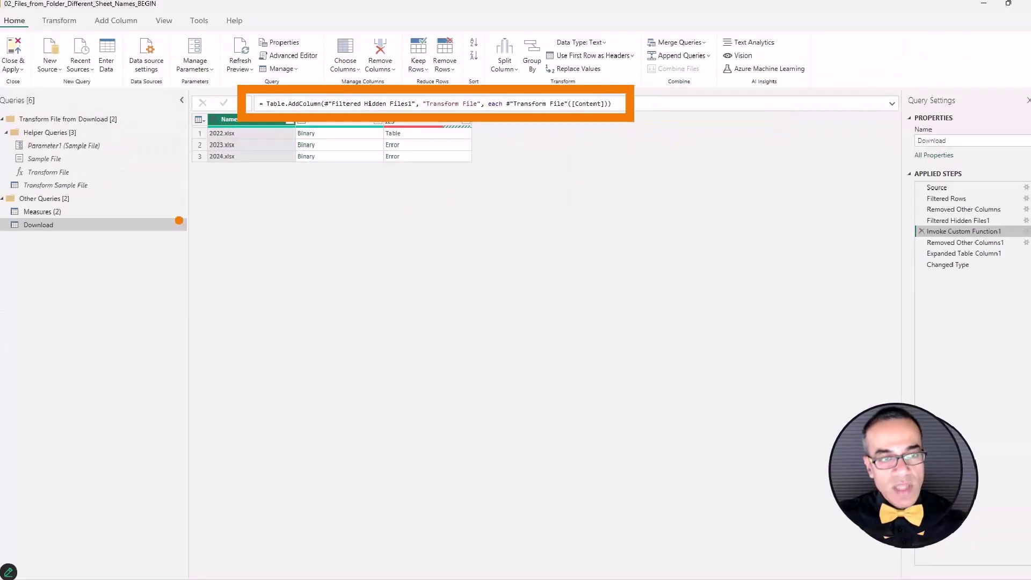
Step: View the Transform File function code without editing, then select Transform Sample File
click(81, 169)
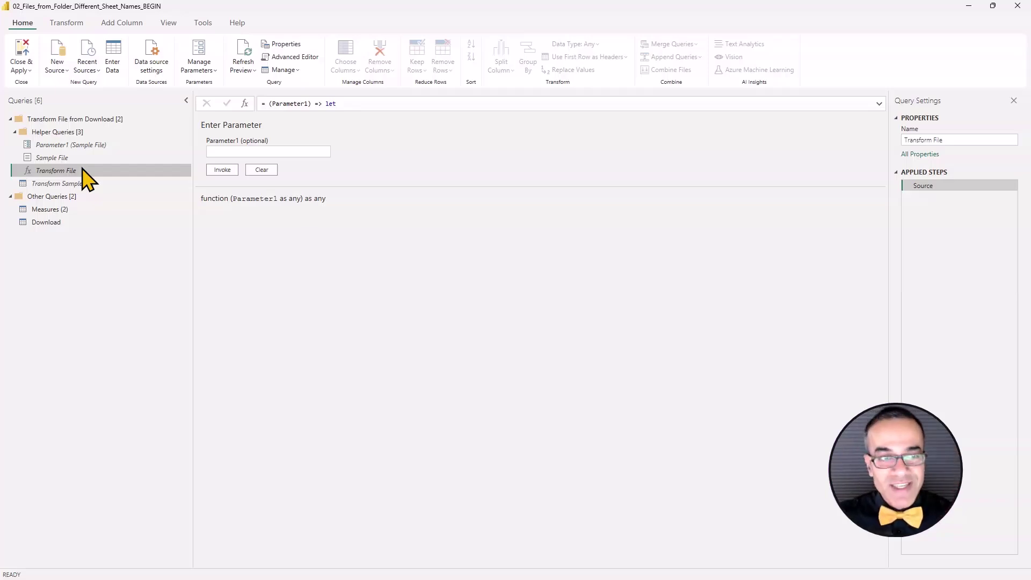
click(293, 62)
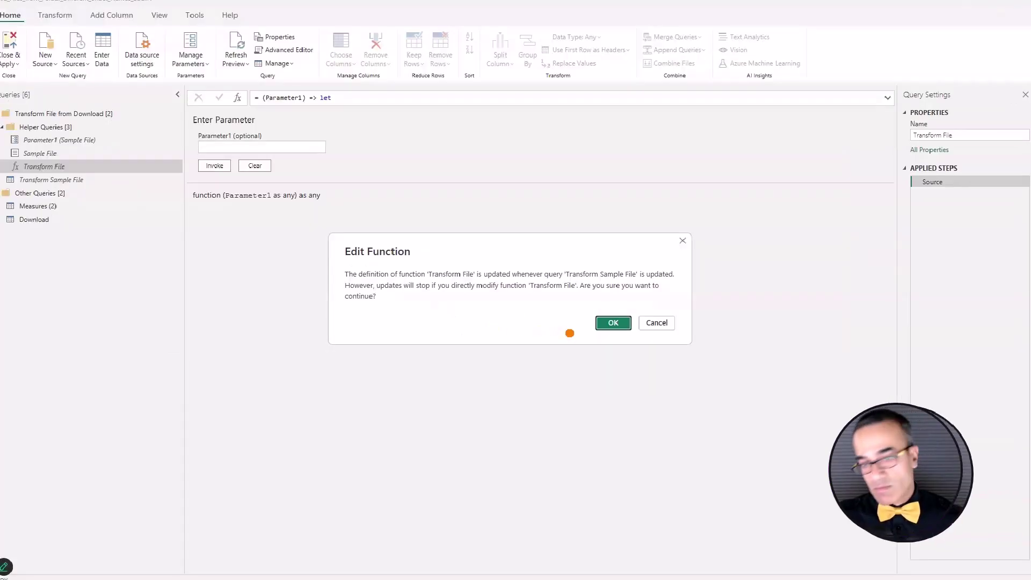
click(653, 323)
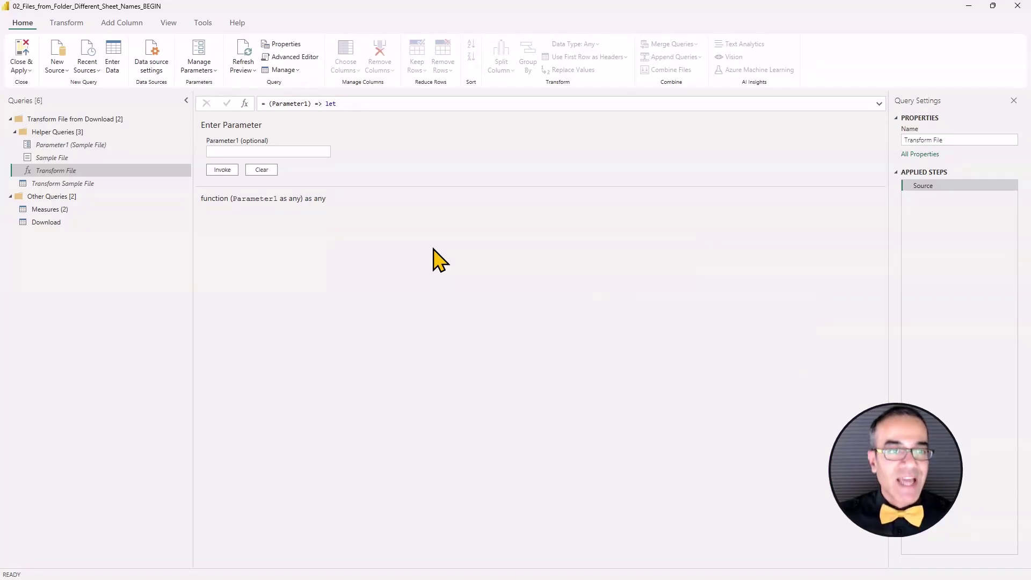
click(105, 187)
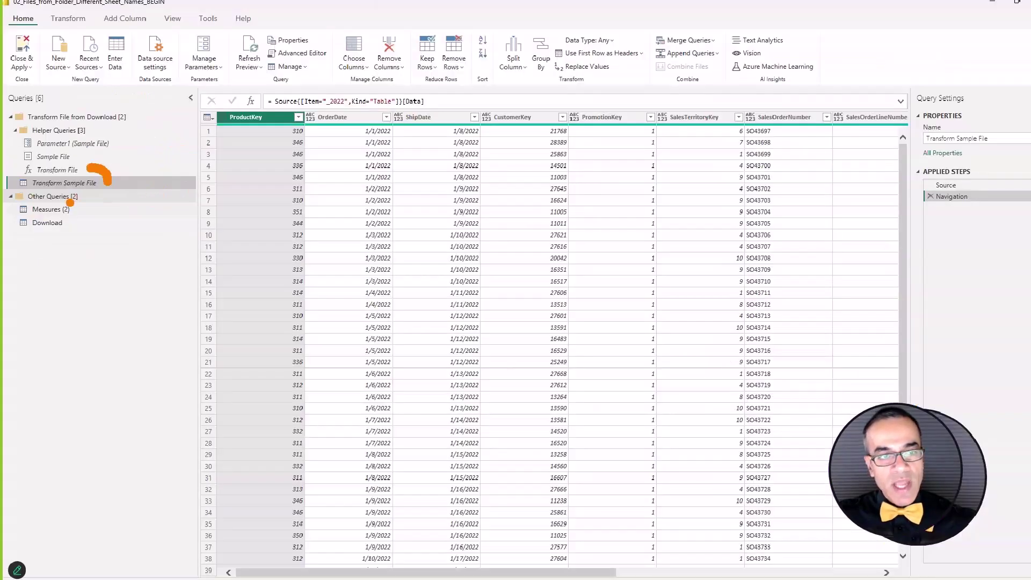
click(292, 58)
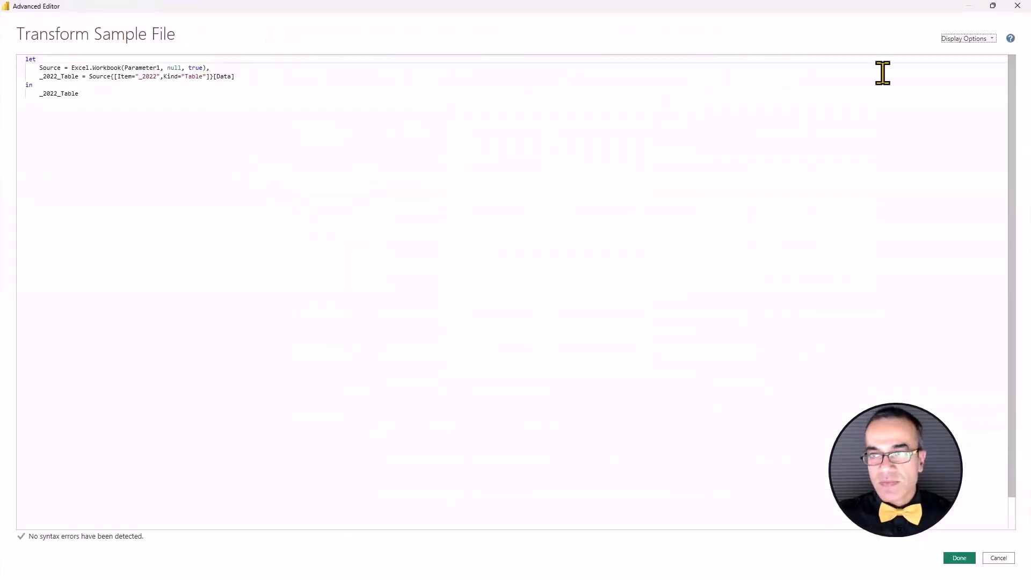
click(1016, 6)
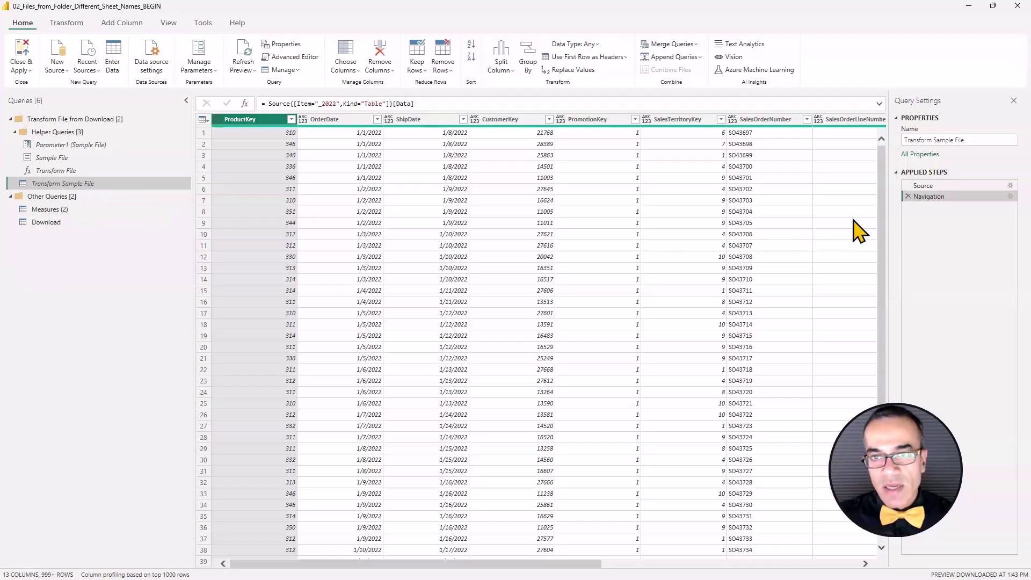
click(933, 187)
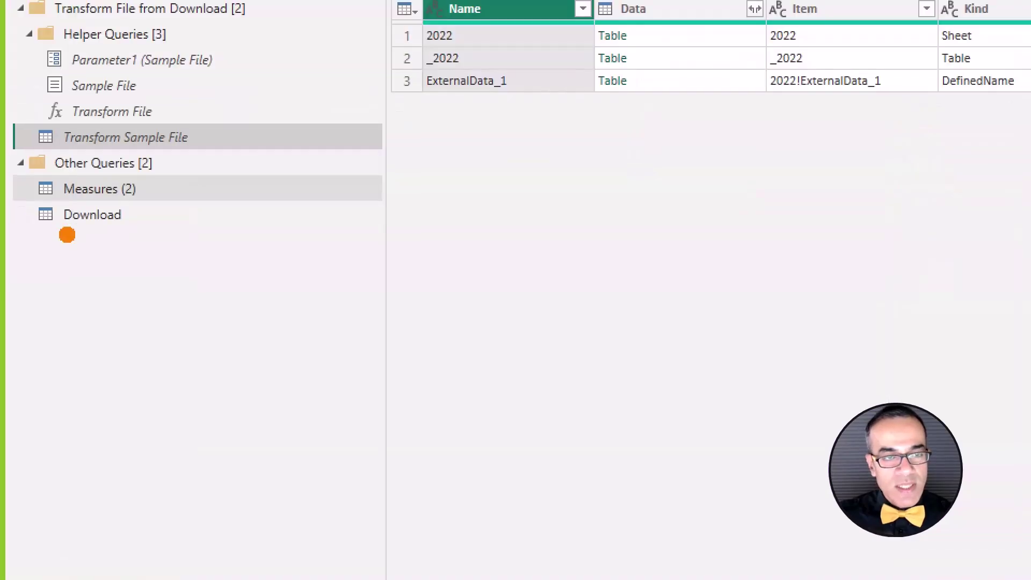
drag(136, 216, 244, 122)
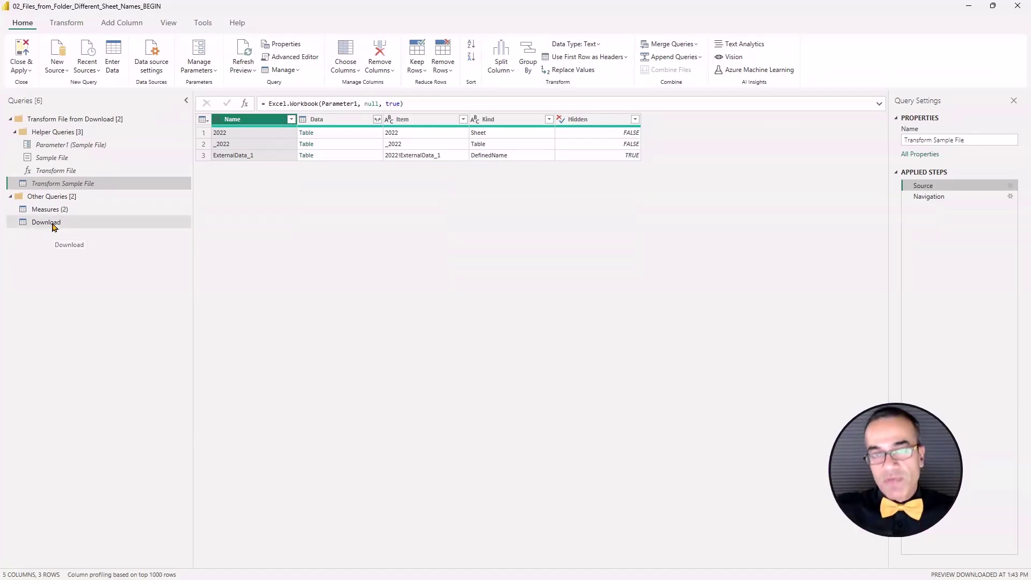
click(50, 223)
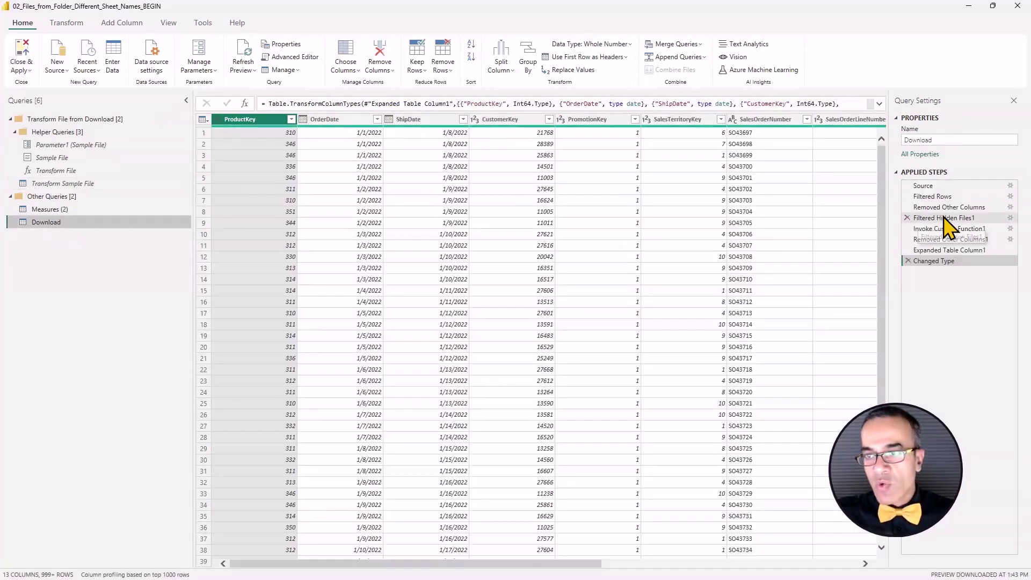
click(943, 217)
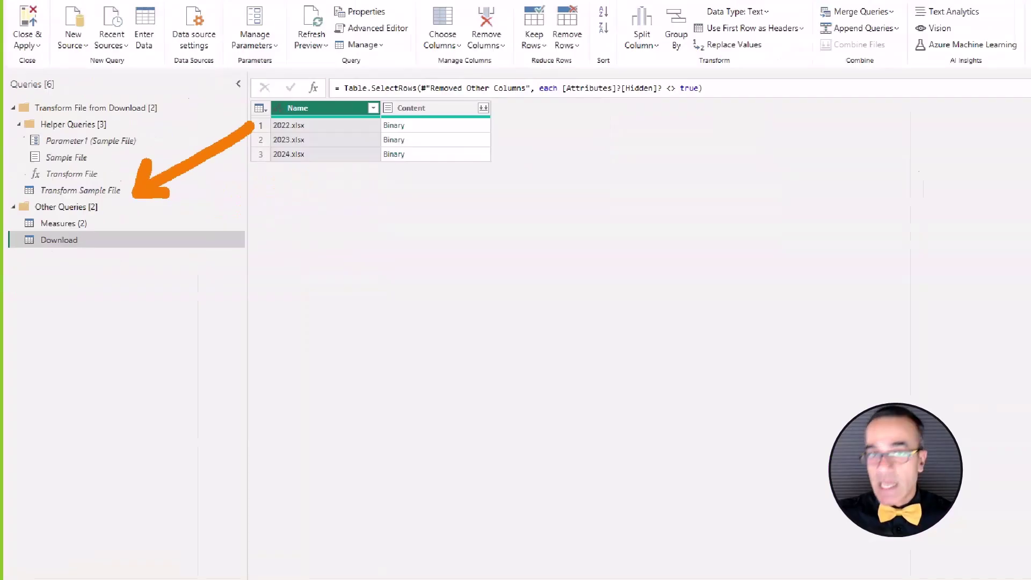
click(61, 185)
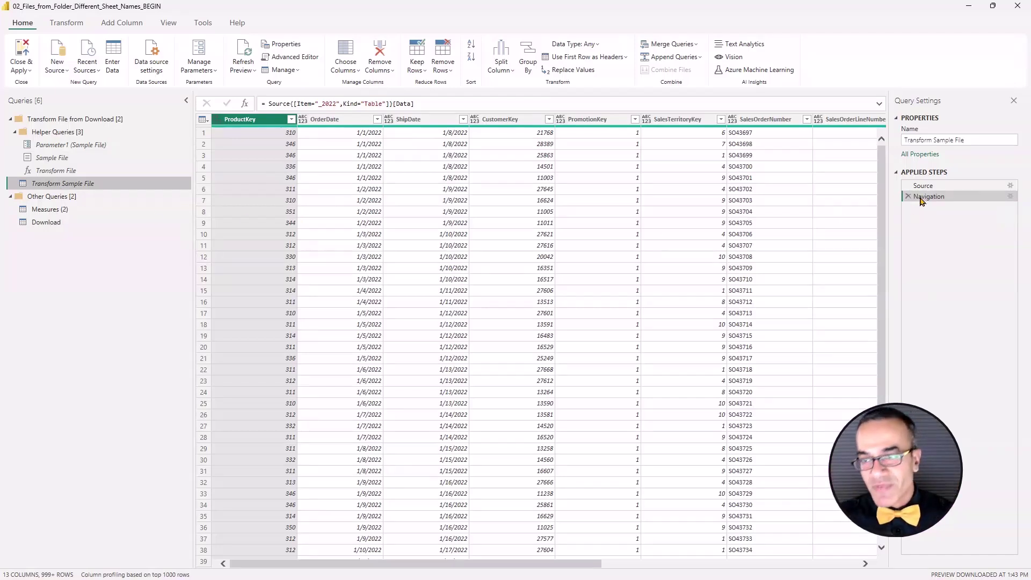
click(934, 188)
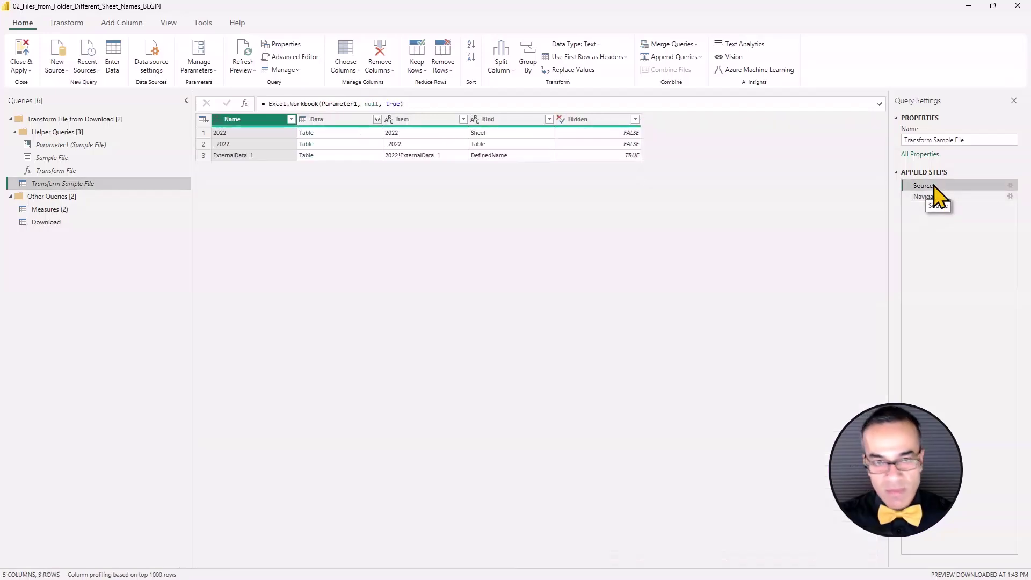
click(930, 197)
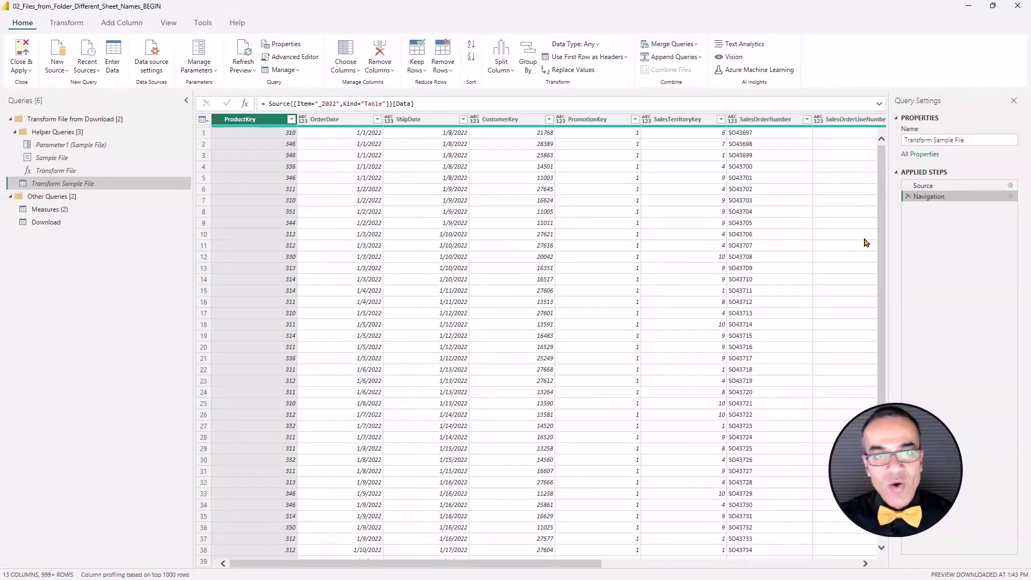
Step: Filter the workbook's Source list to Kind = Sheet only, then view the _2022_Table step
click(923, 187)
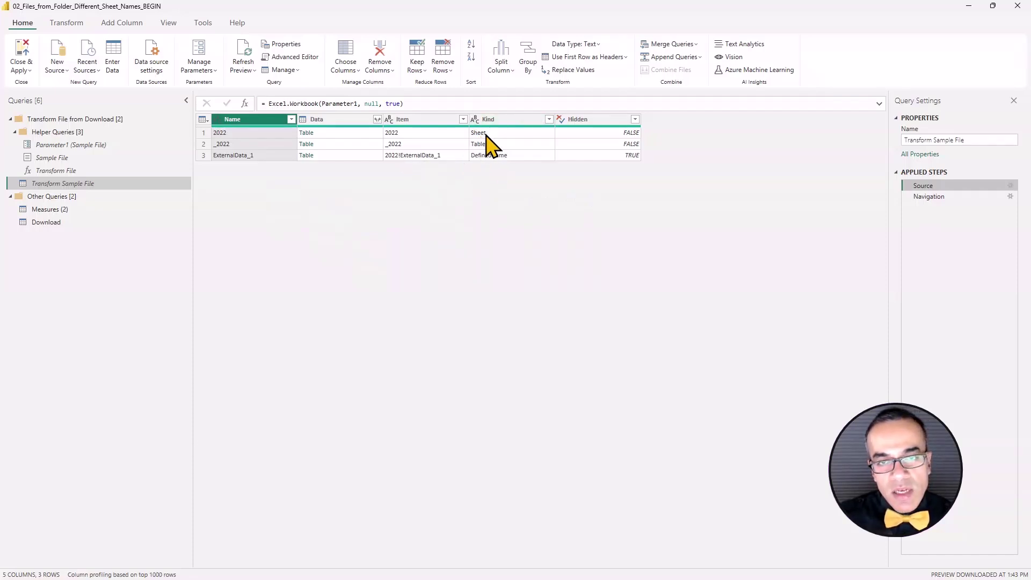
click(549, 120)
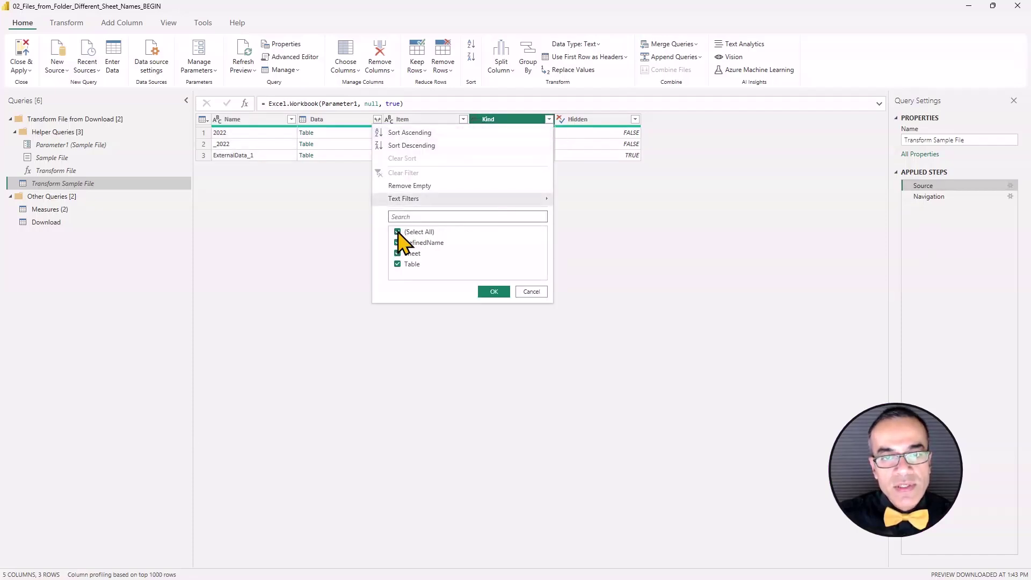
click(397, 232)
click(397, 253)
click(493, 292)
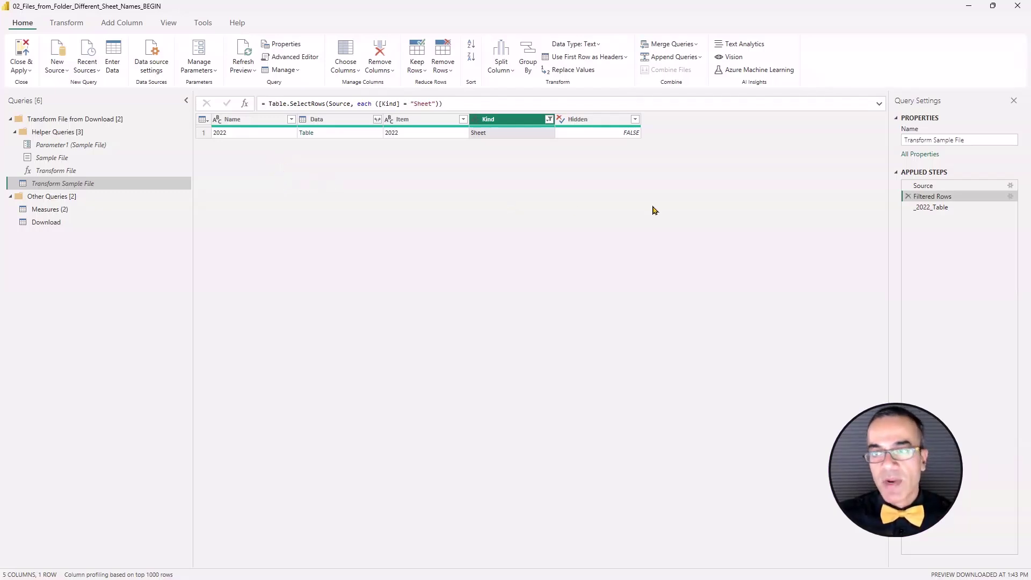
click(934, 207)
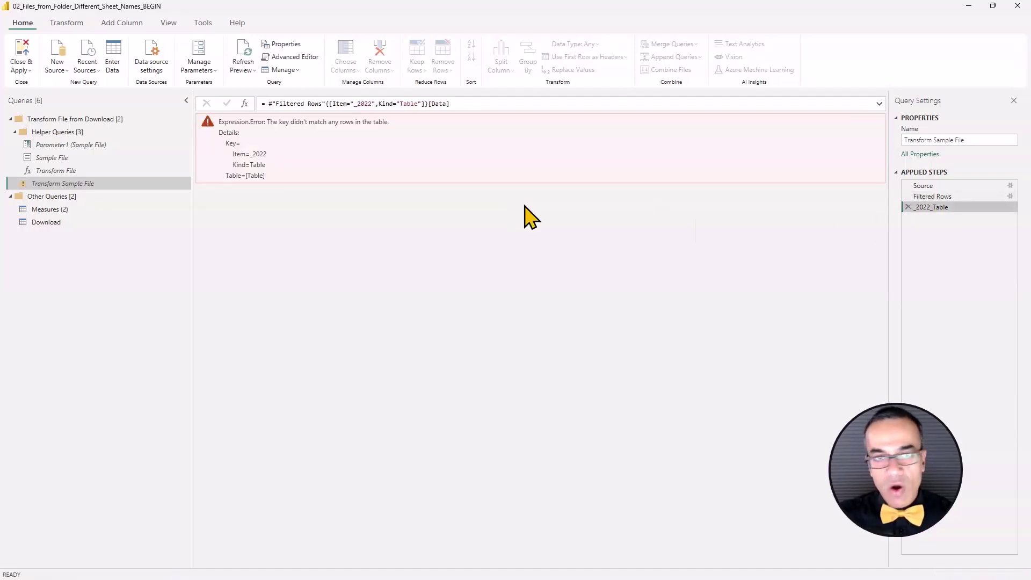
Step: Replace [Item="_2022",Kind="Table"] with {0} in the formula, then check the _2022_Table step
click(328, 103)
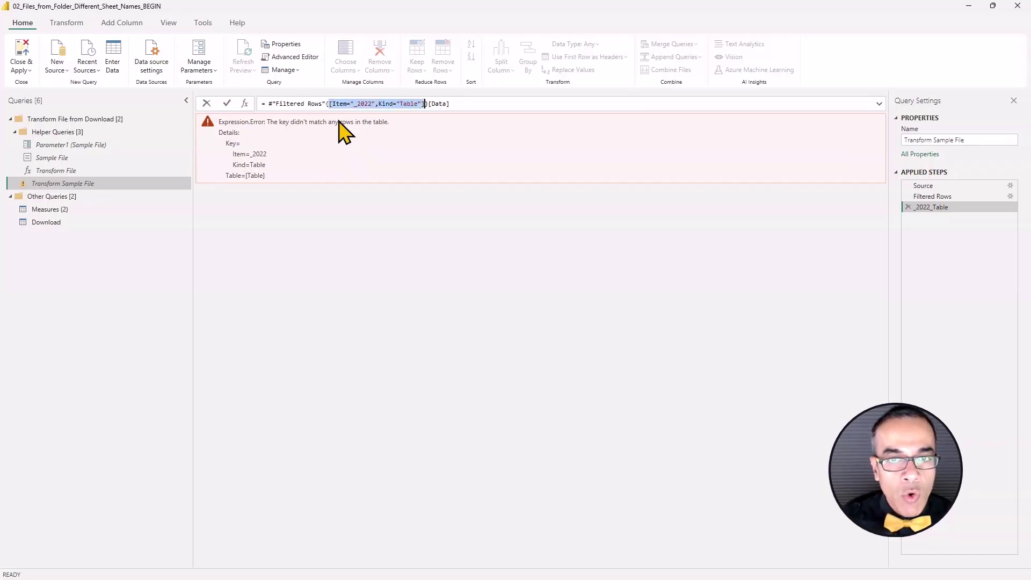
key(Delete)
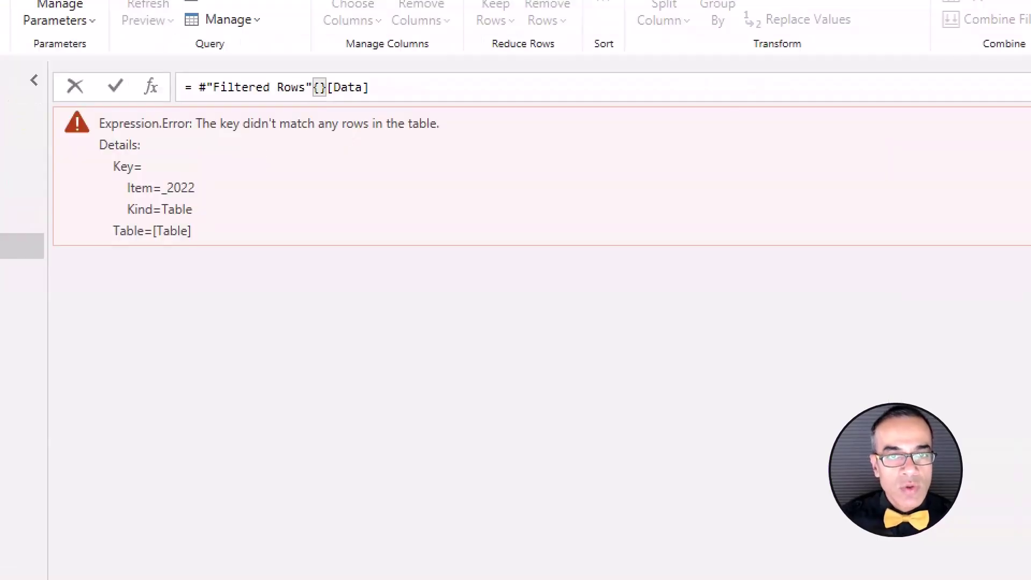
key(Return)
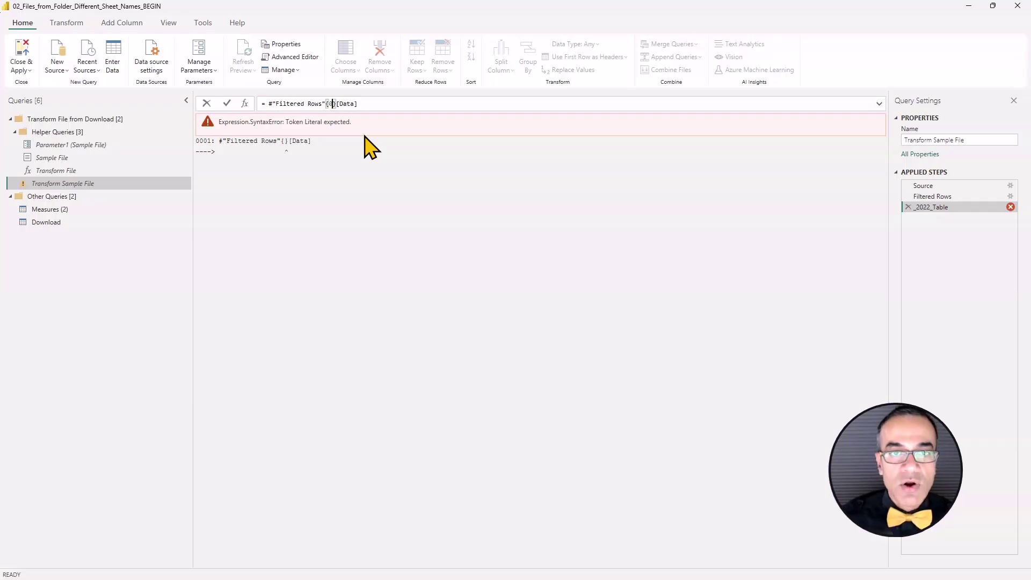
key(Return)
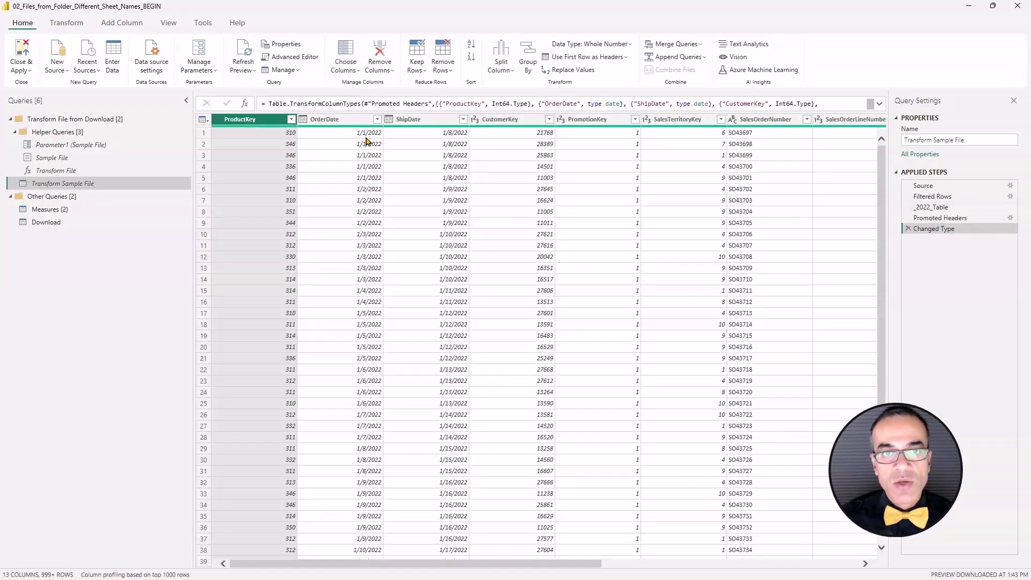
click(931, 207)
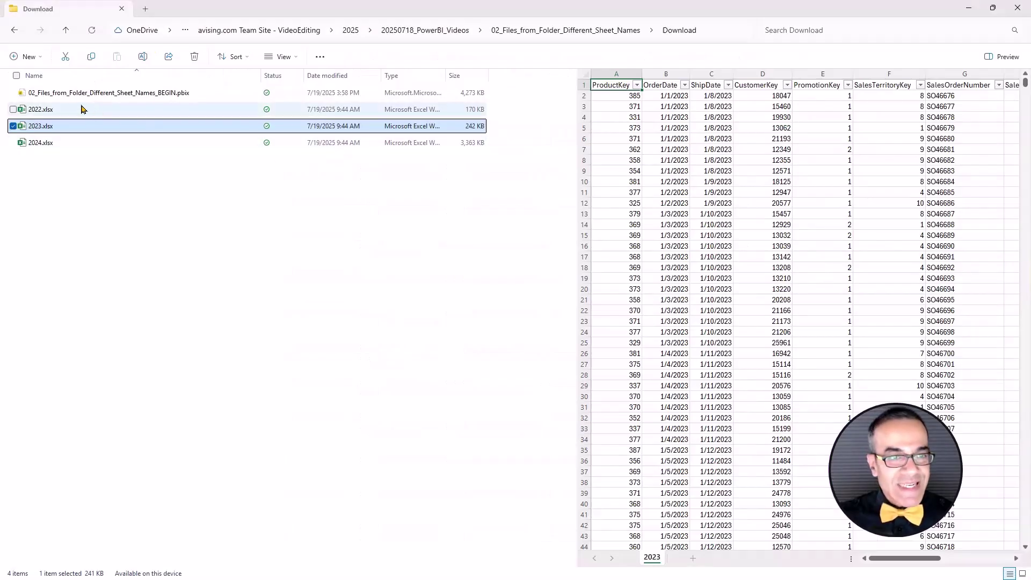
click(80, 109)
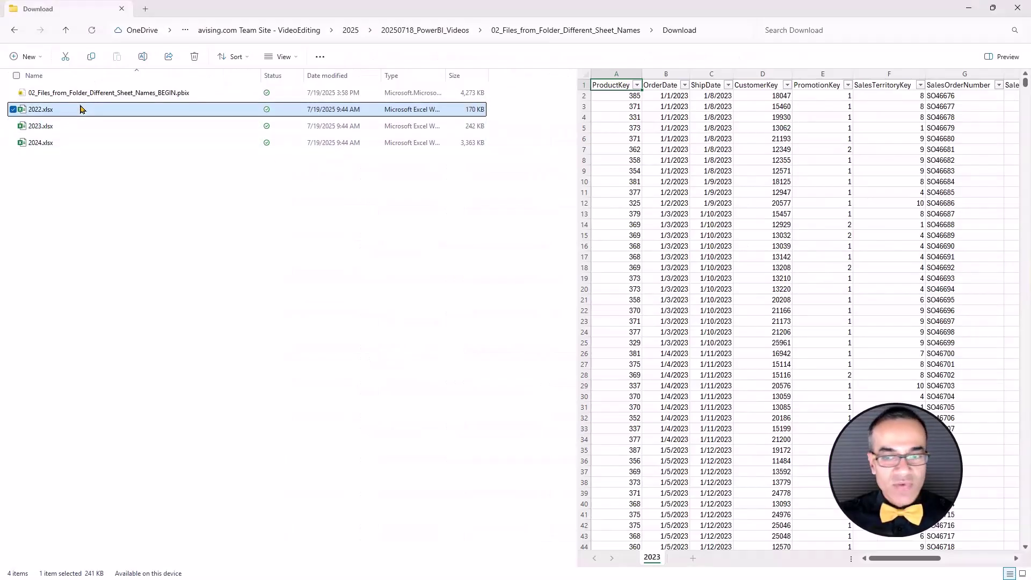
click(62, 126)
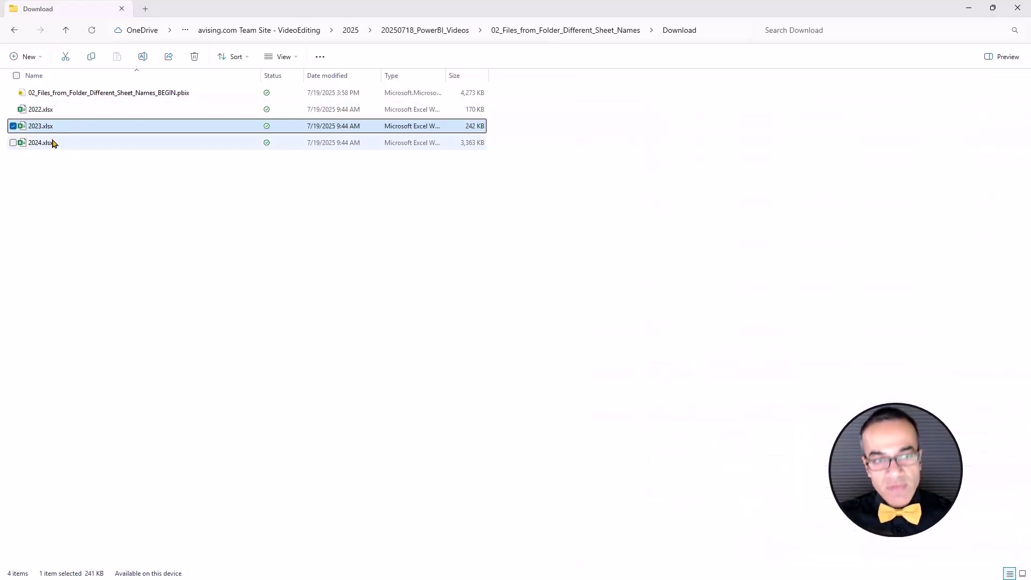
click(53, 143)
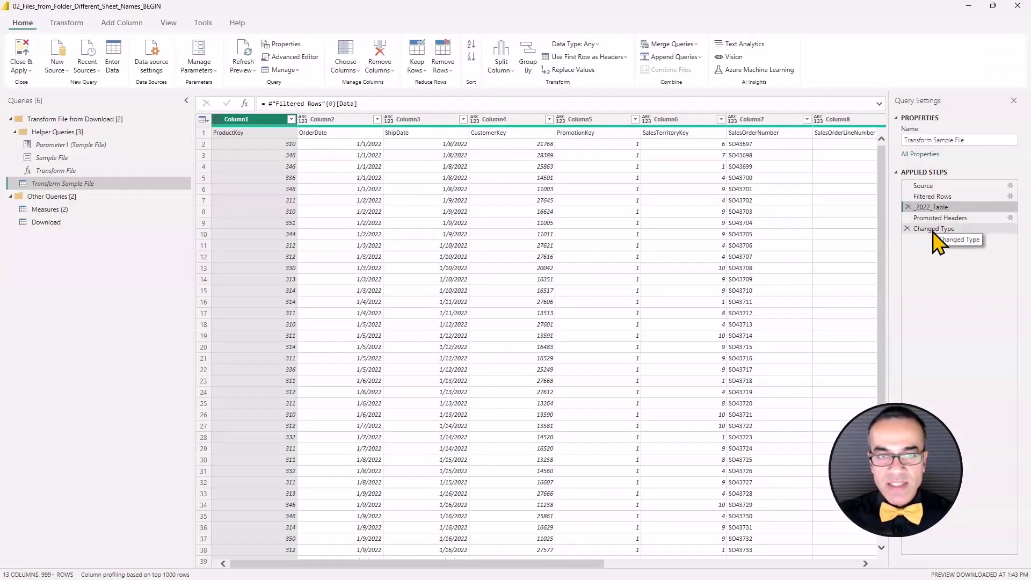
Step: Rename the _2022_Table step in the Download query to 'Get First Sheet'
click(935, 230)
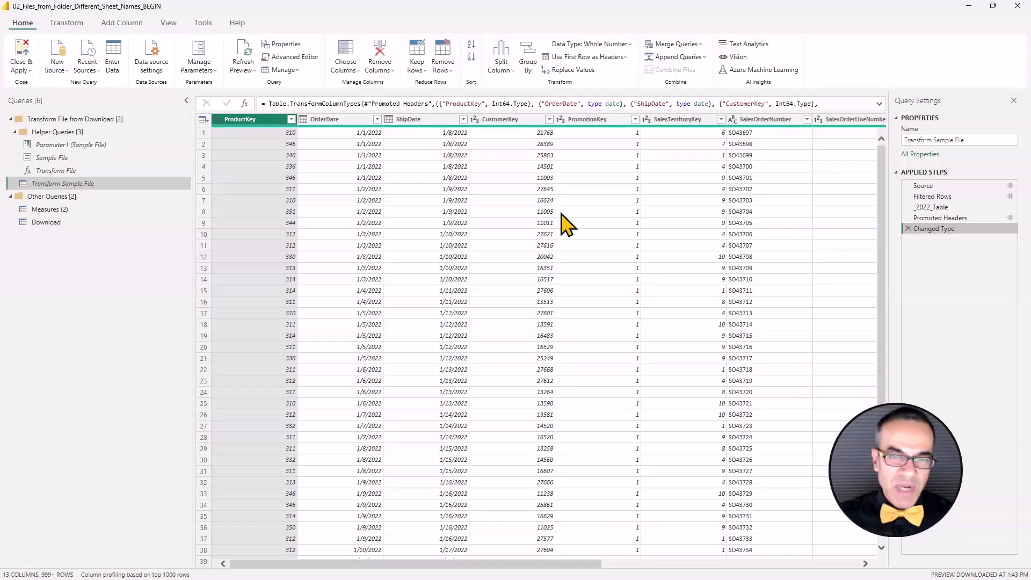
click(934, 208)
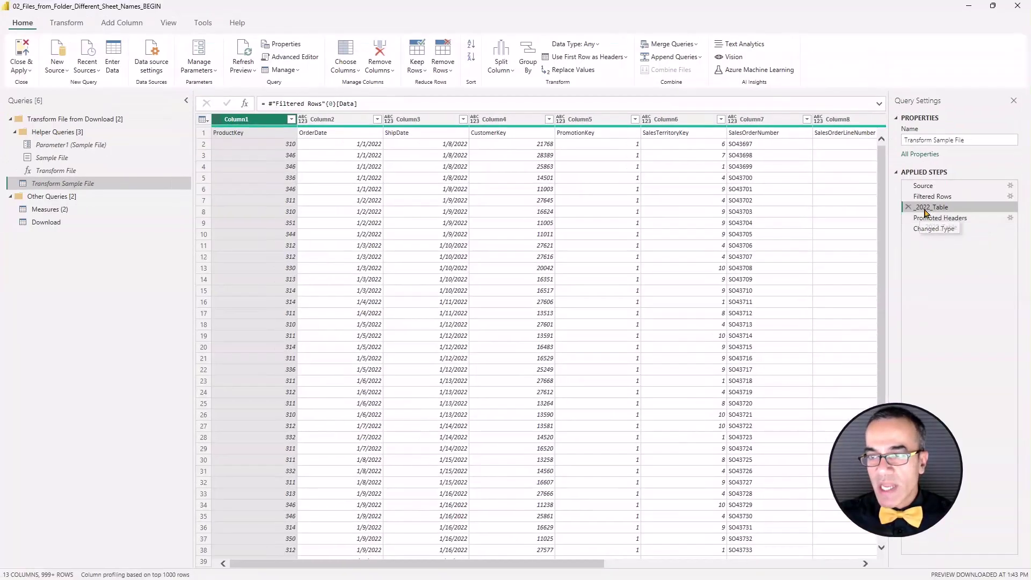
right_click(927, 208)
click(954, 231)
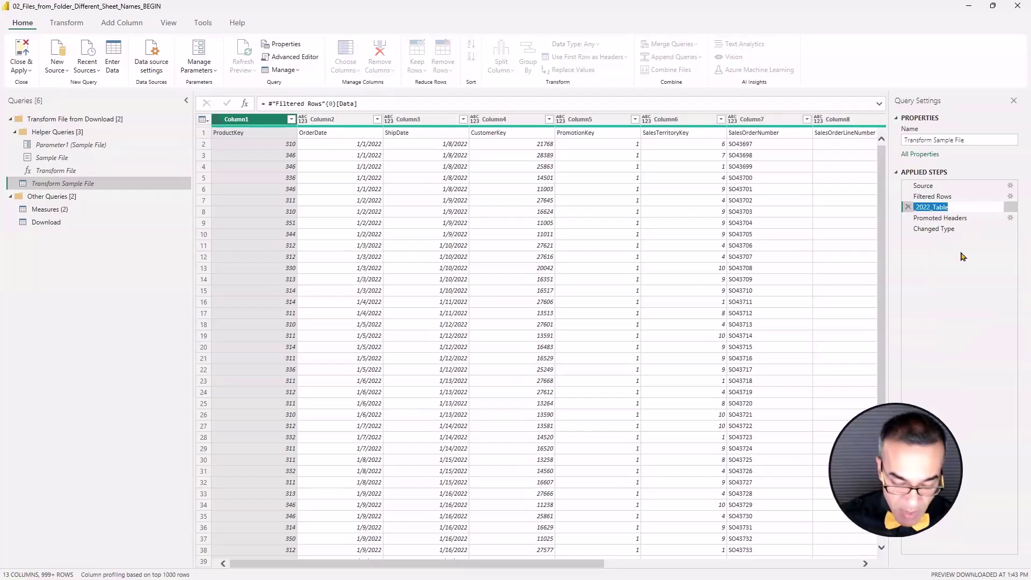
text(Get Firs)
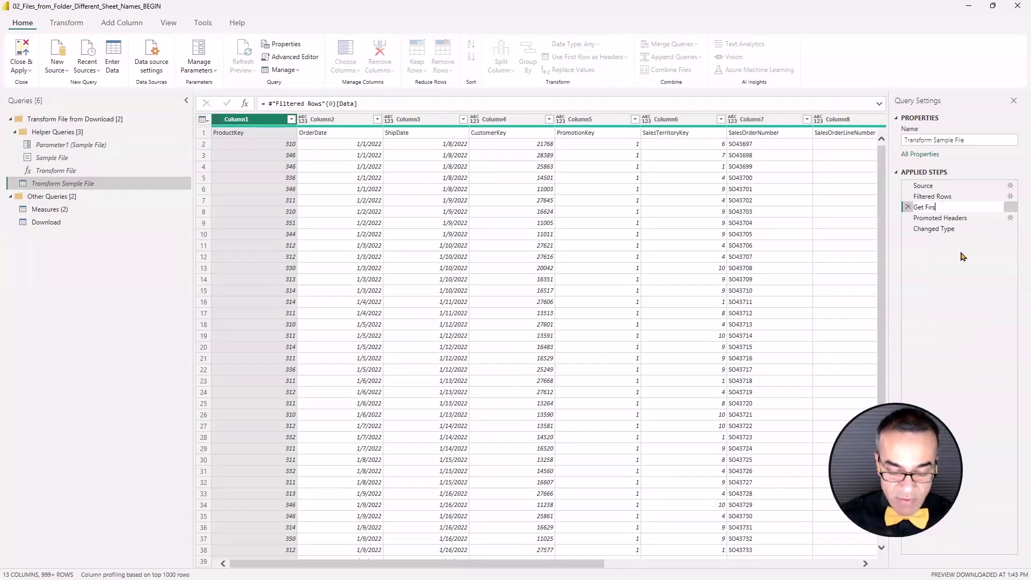
text(t Sheet)
key(Return)
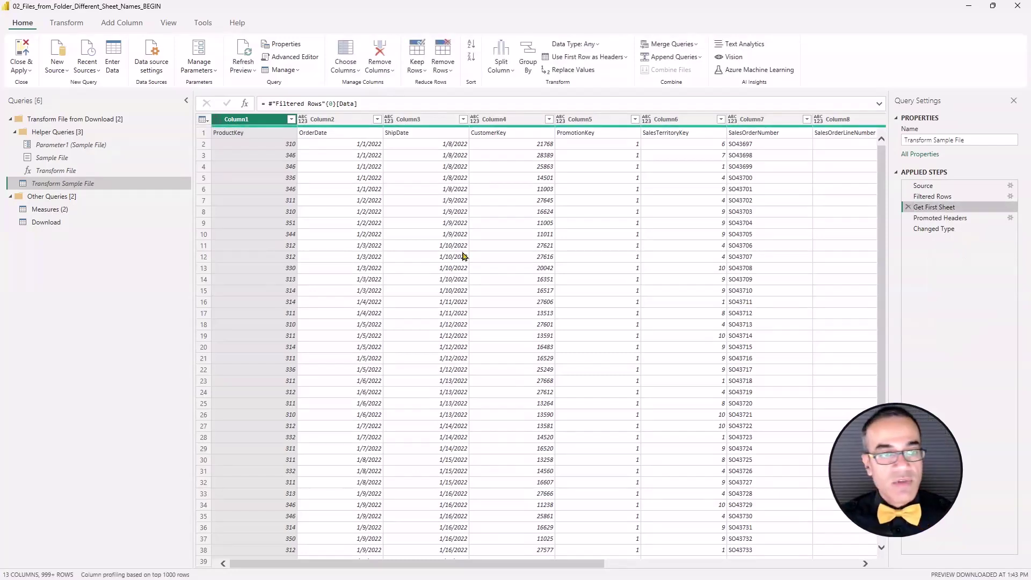
Step: Check Download with Keep Errors, remove that step, and Close & Apply
click(72, 225)
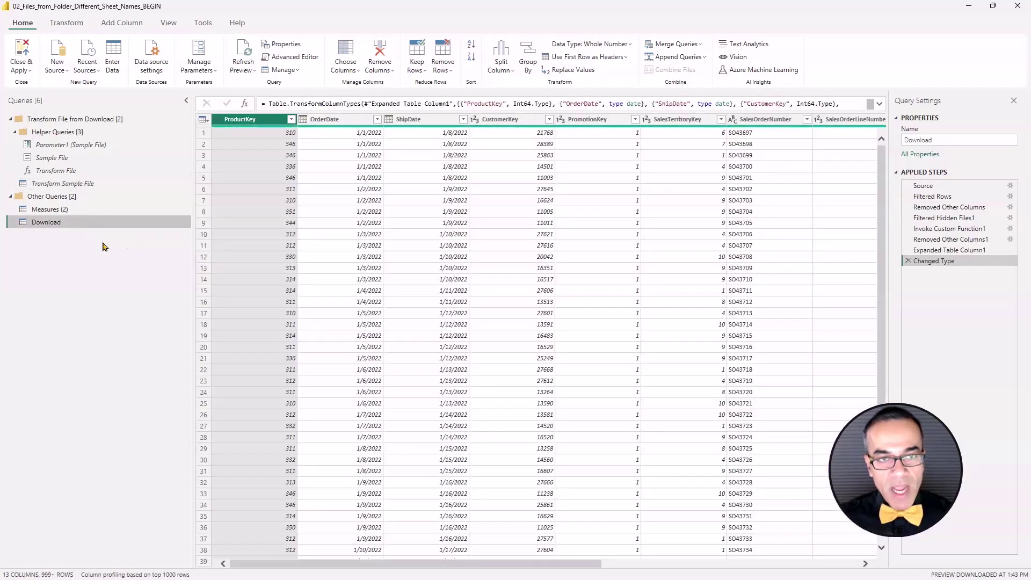
click(203, 121)
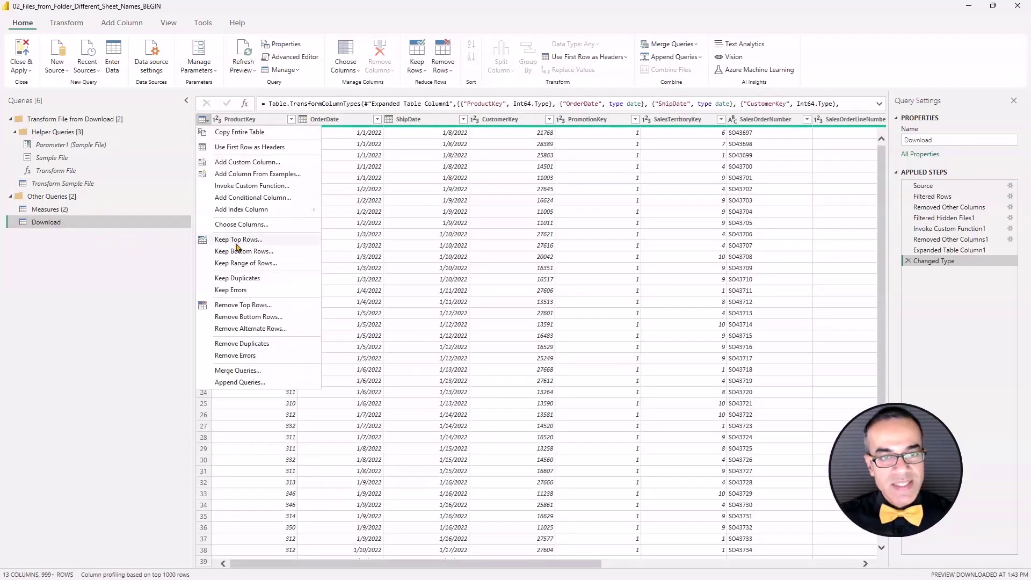
click(231, 290)
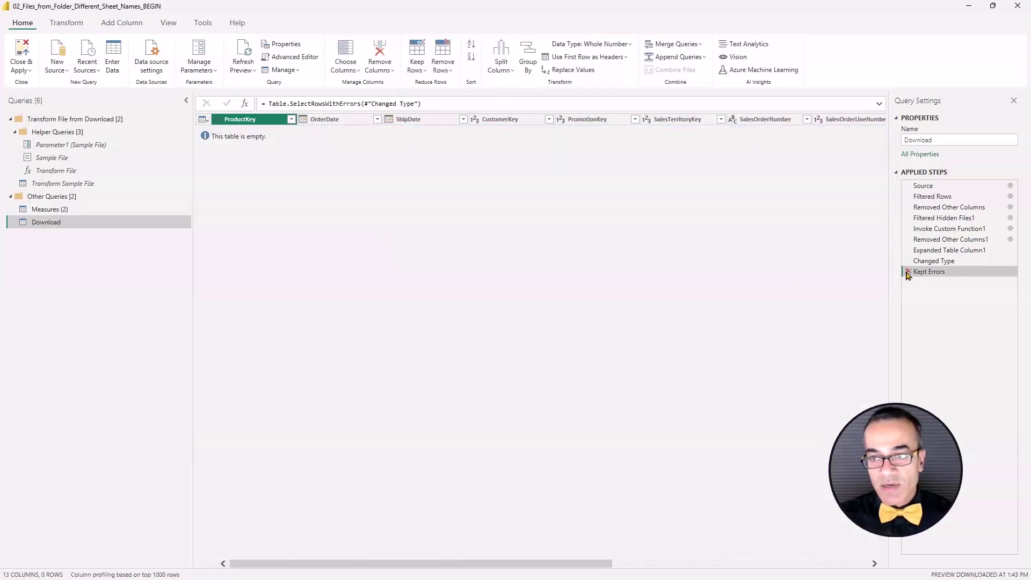
click(907, 272)
click(21, 50)
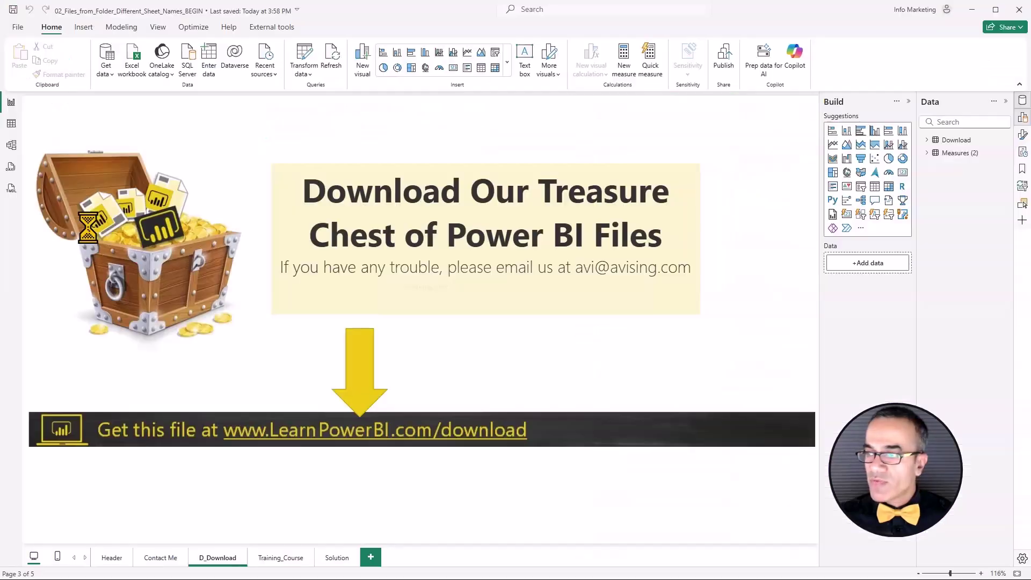
Step: In Table view, sort OrderDate ascending then descending to check the 2022–2024 date range
click(11, 123)
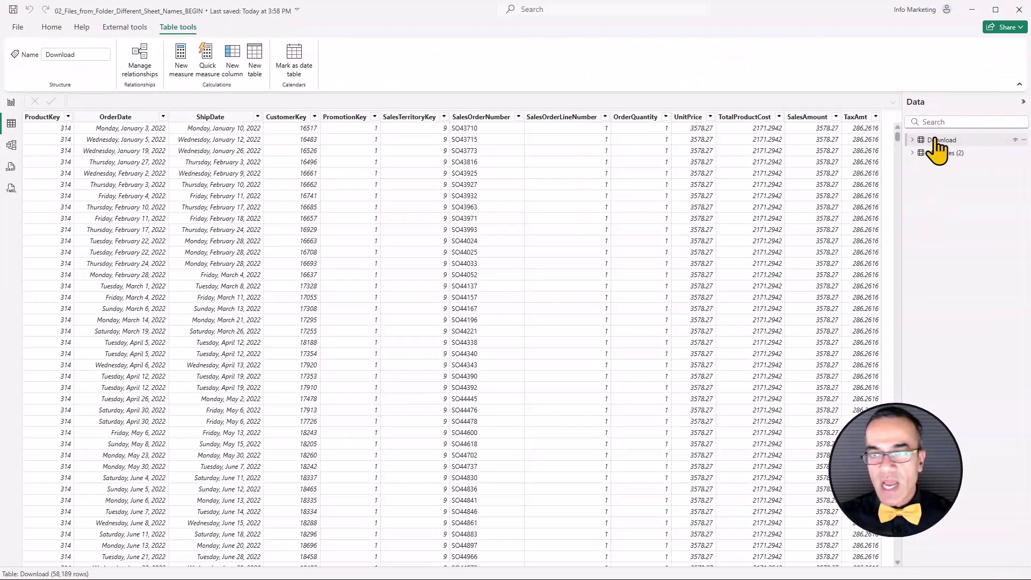
click(163, 122)
click(204, 141)
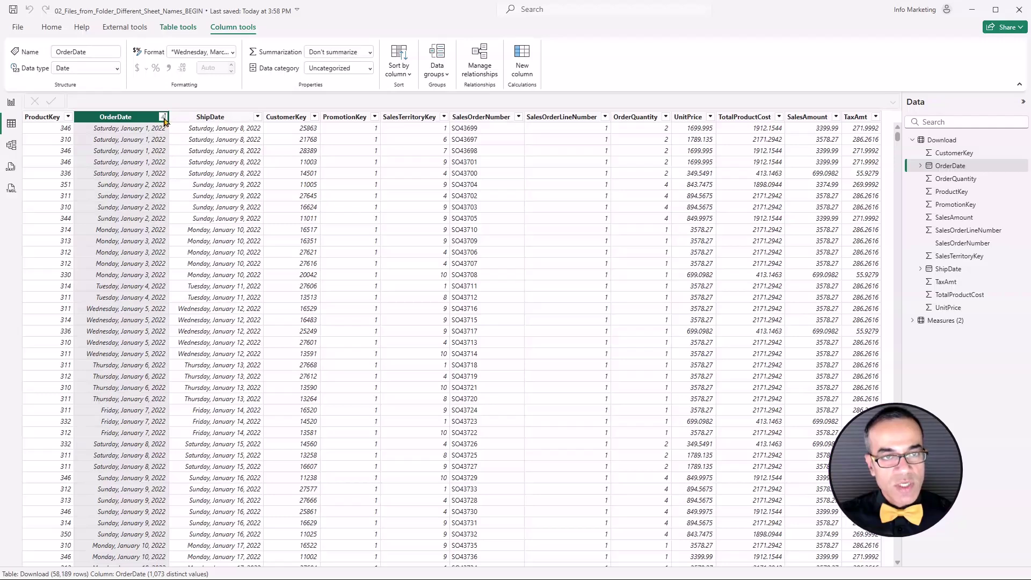
click(163, 119)
click(201, 143)
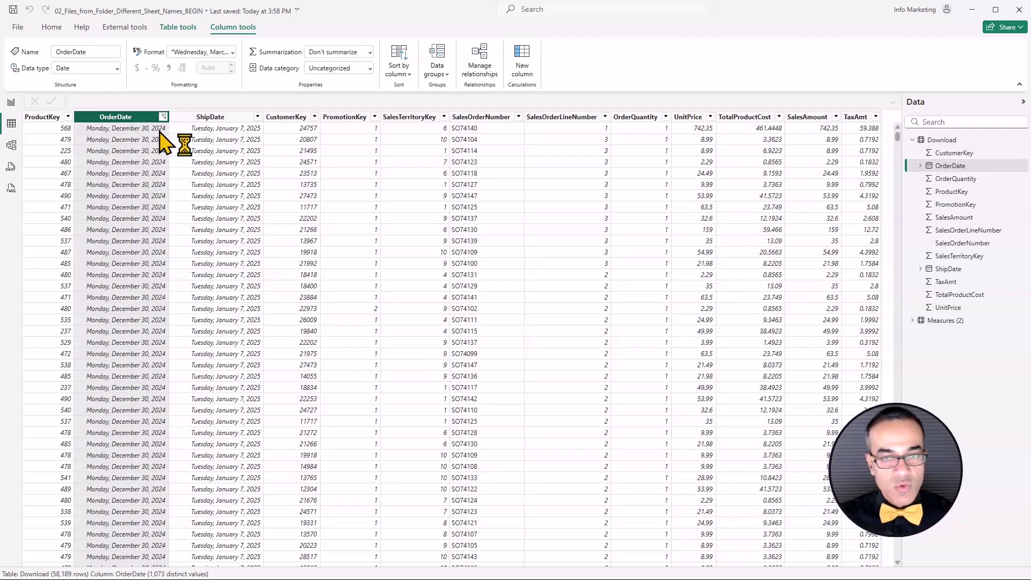
click(11, 103)
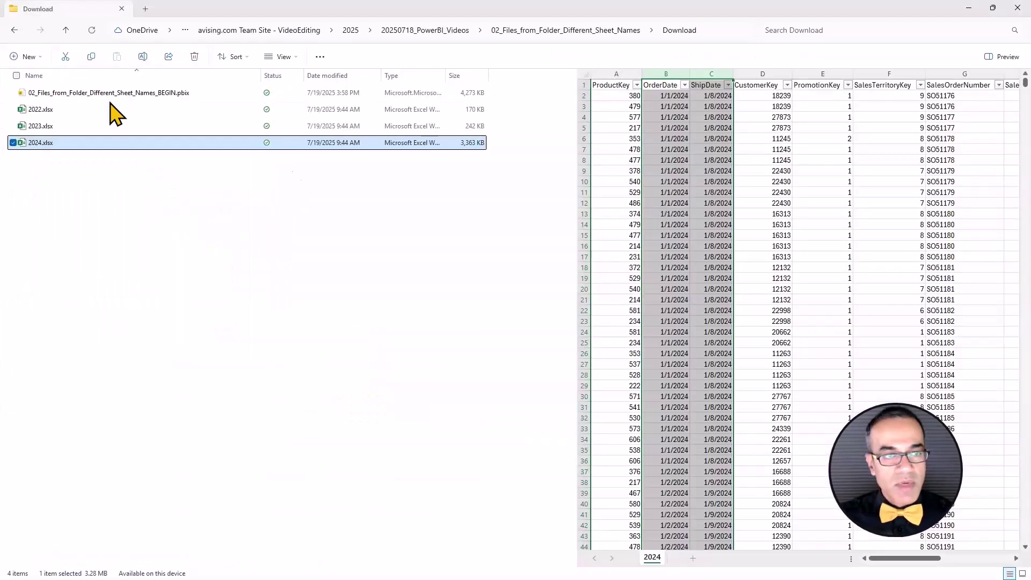
click(51, 126)
click(51, 126)
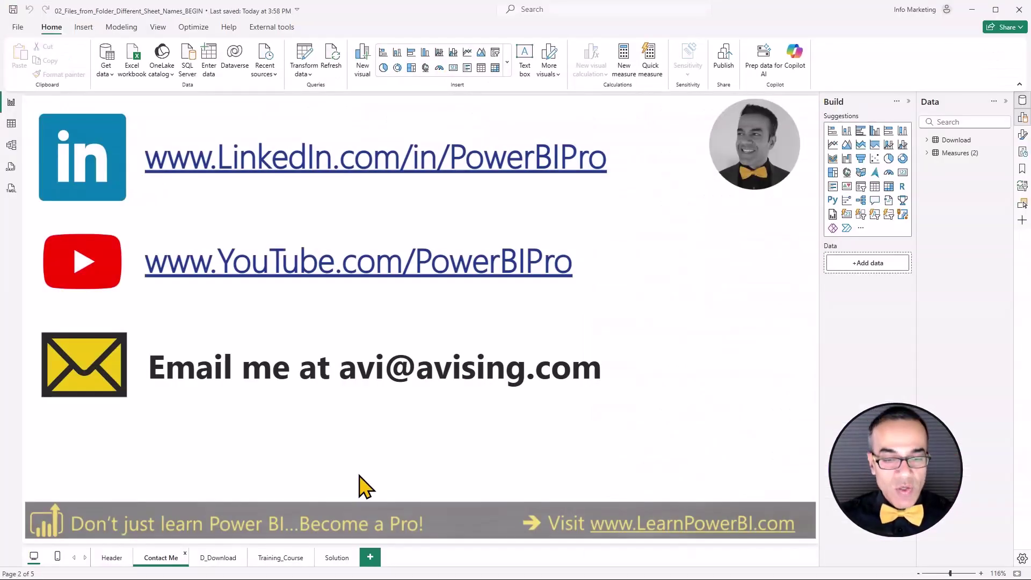
Step: Switch the report to the Training_Course page tab
click(288, 562)
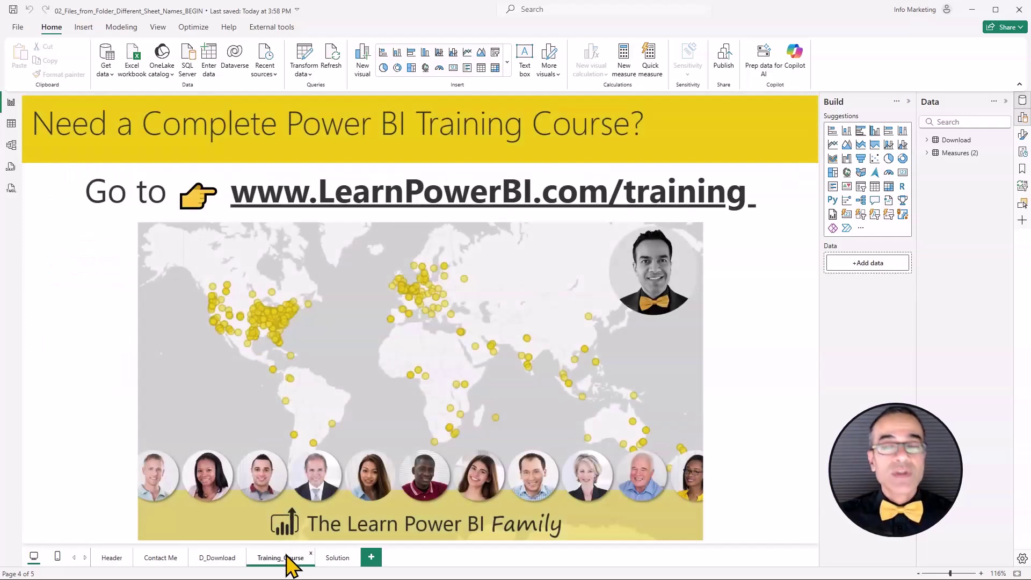